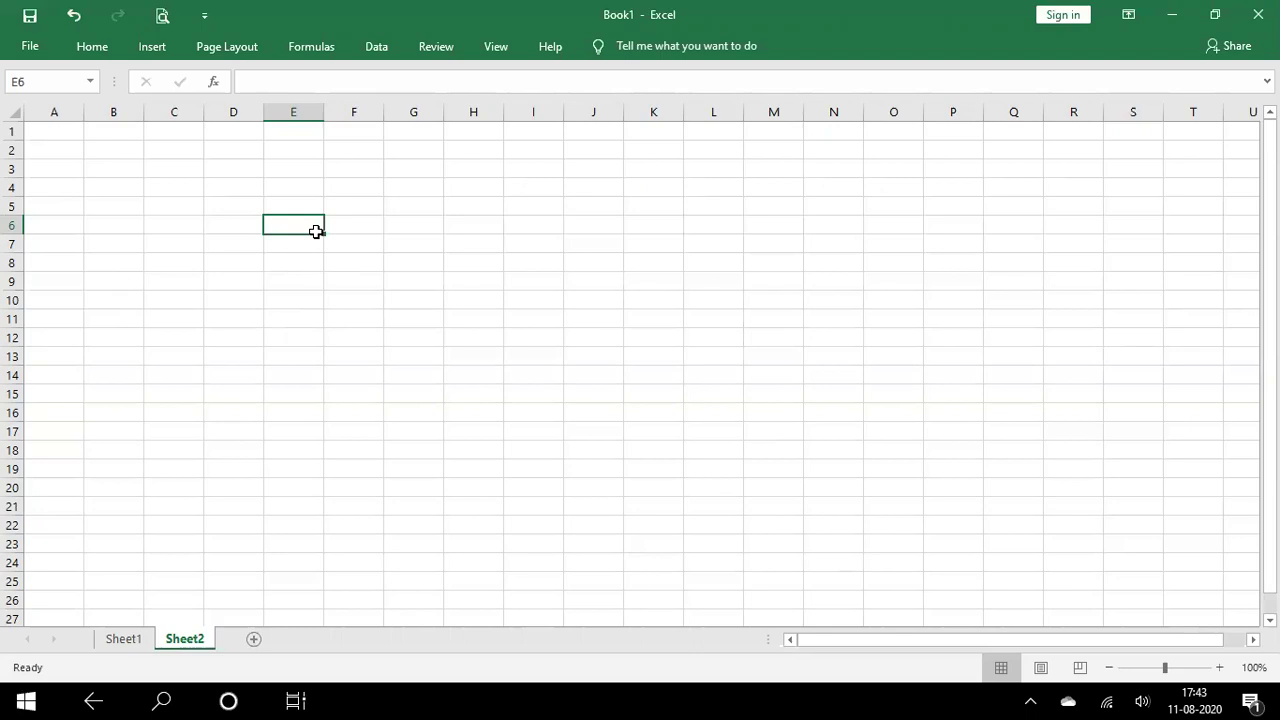
# Enter 100, 200, 300 and 400 down column E in cells E6 to E9.
pyautogui.write('100')
pyautogui.press('Return')
pyautogui.write('200')
pyautogui.press('Return')
pyautogui.write('300')
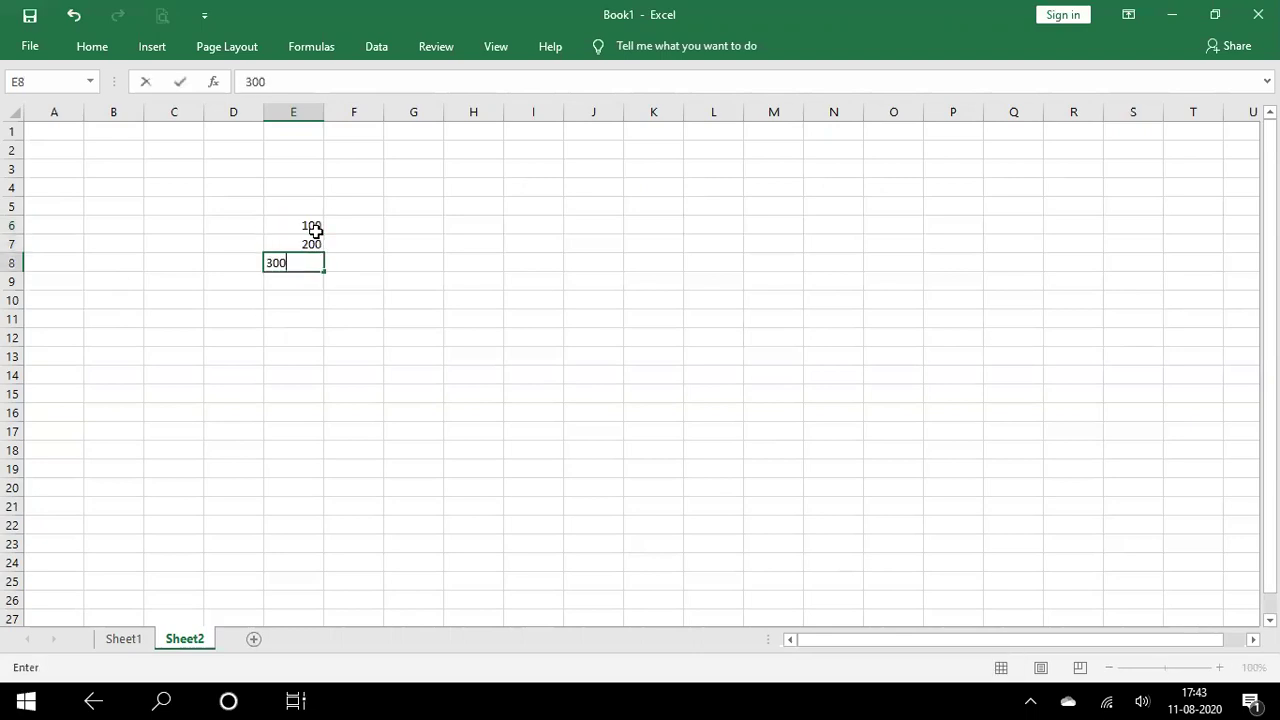
pyautogui.press('Return')
pyautogui.write('400')
pyautogui.press('Return')
# Total the four numbers in cell E10 with the formula +SUM(E6:E9).
pyautogui.write('+')
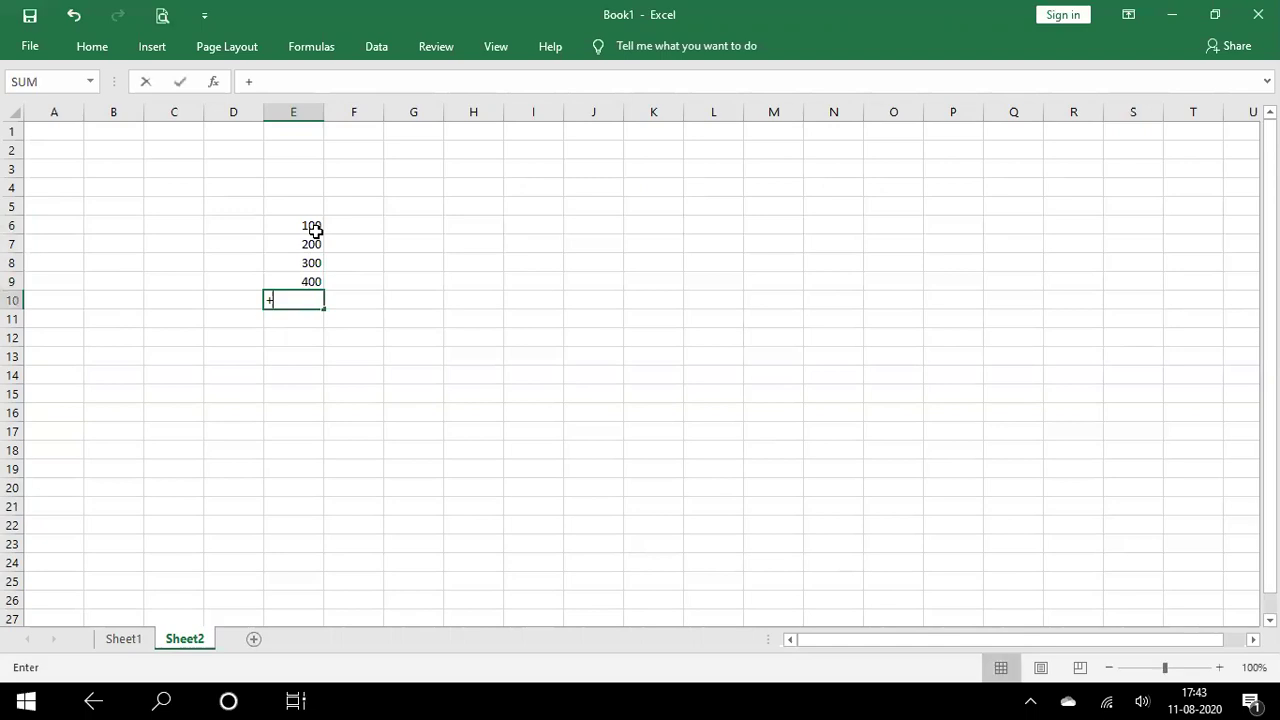
pyautogui.write('SUM')
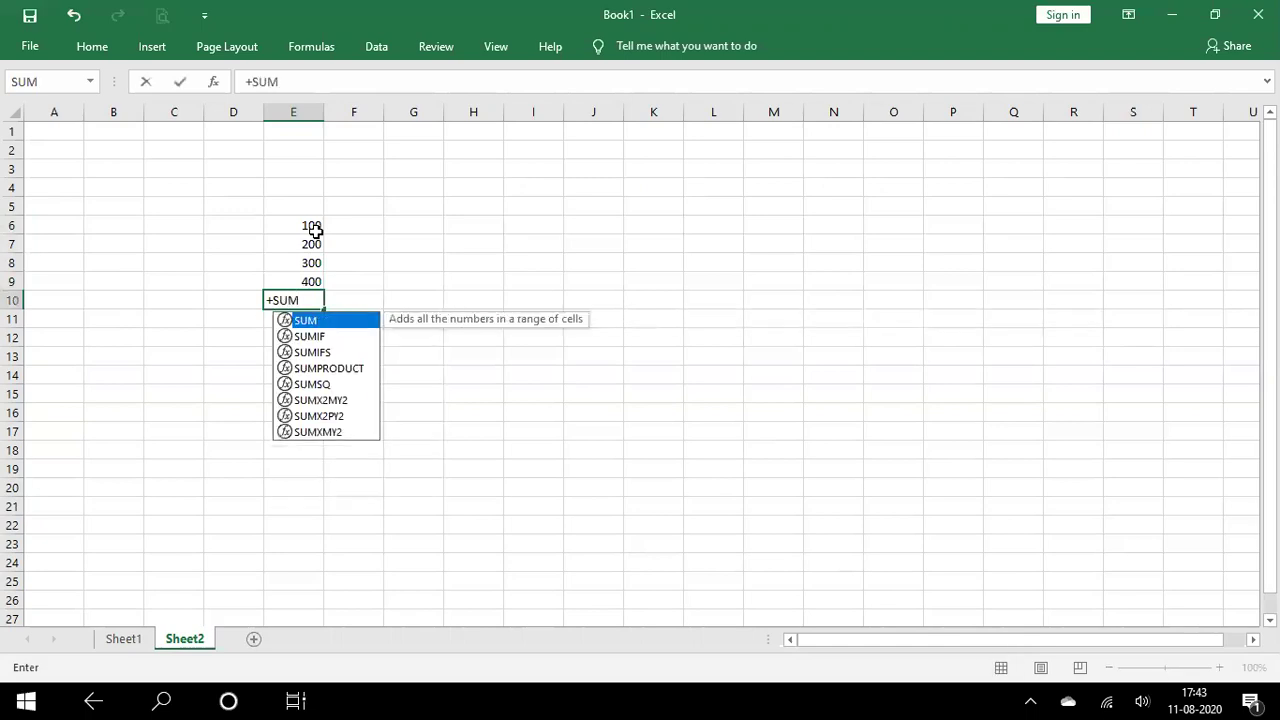
pyautogui.write('(')
pyautogui.press('Up')
pyautogui.hotkey('shift', 'Up')
pyautogui.hotkey('shift', 'Up')
pyautogui.hotkey('shift', 'Up')
pyautogui.write(')')
pyautogui.press('Return')
pyautogui.press('Up')
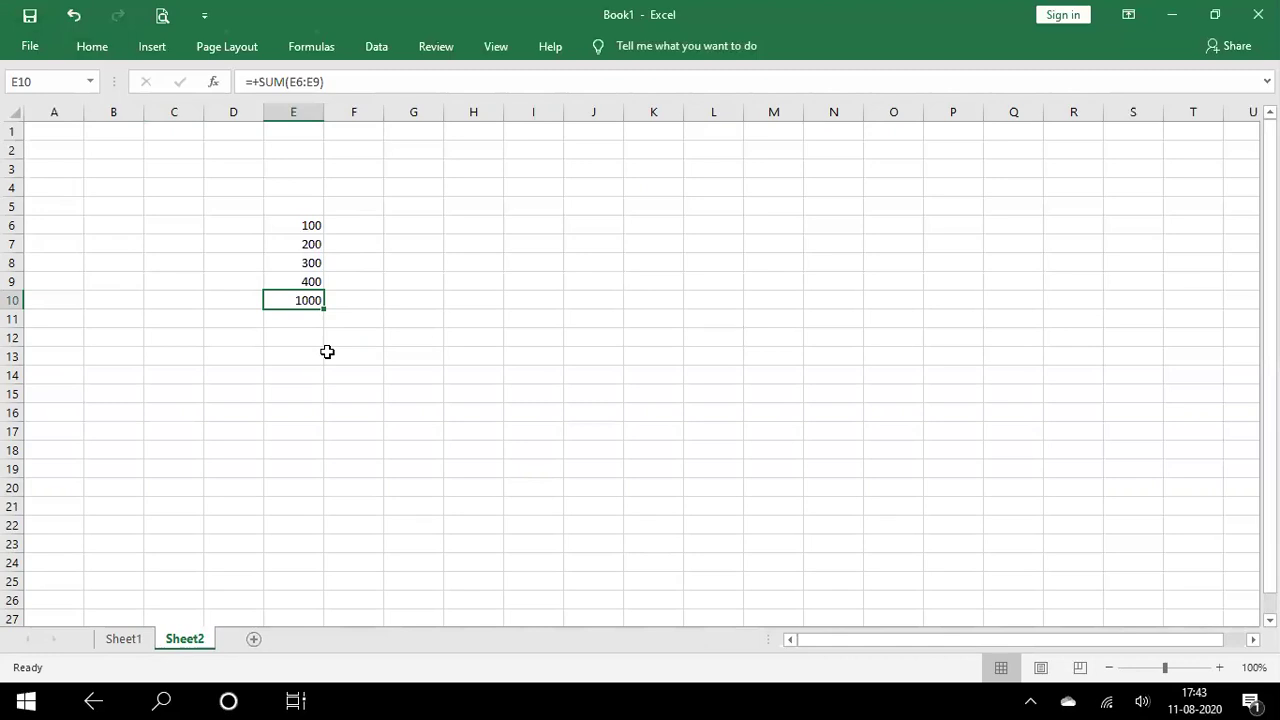
# Copy the total in E10 and paste it normally, formula included, into F10.
pyautogui.rightClick(308, 299)
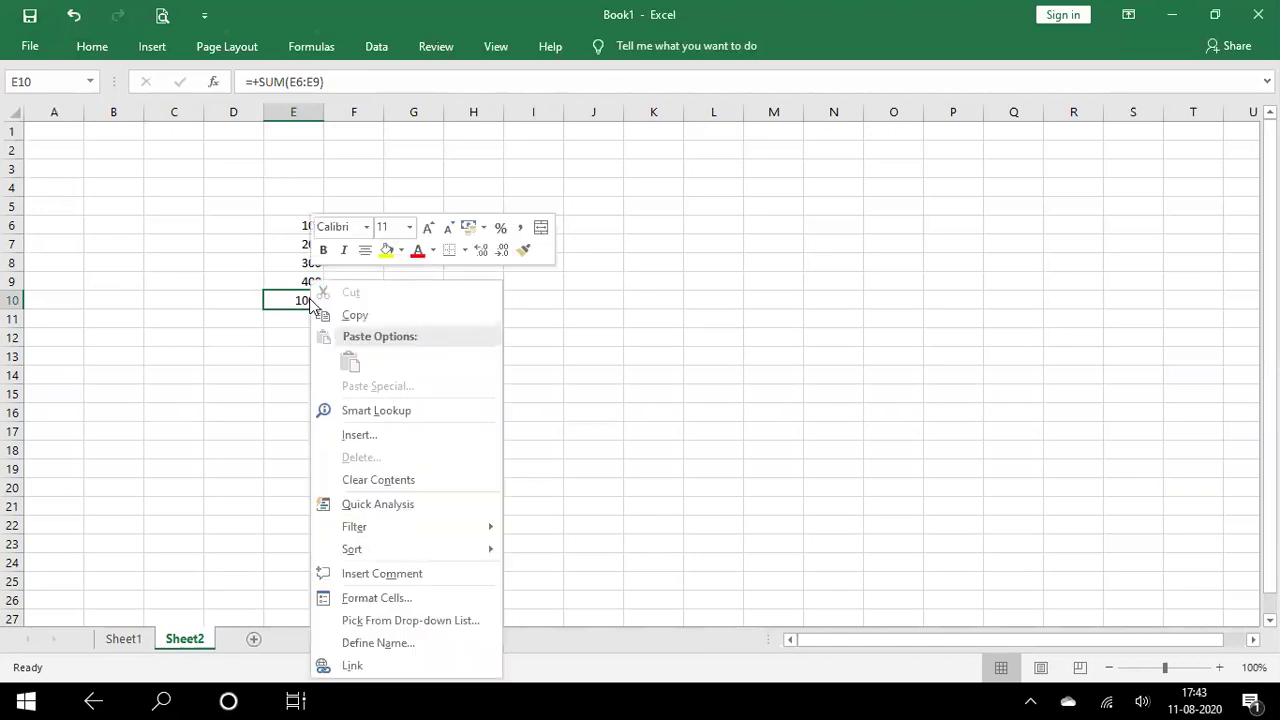
pyautogui.click(345, 314)
pyautogui.click(345, 306)
pyautogui.rightClick(345, 306)
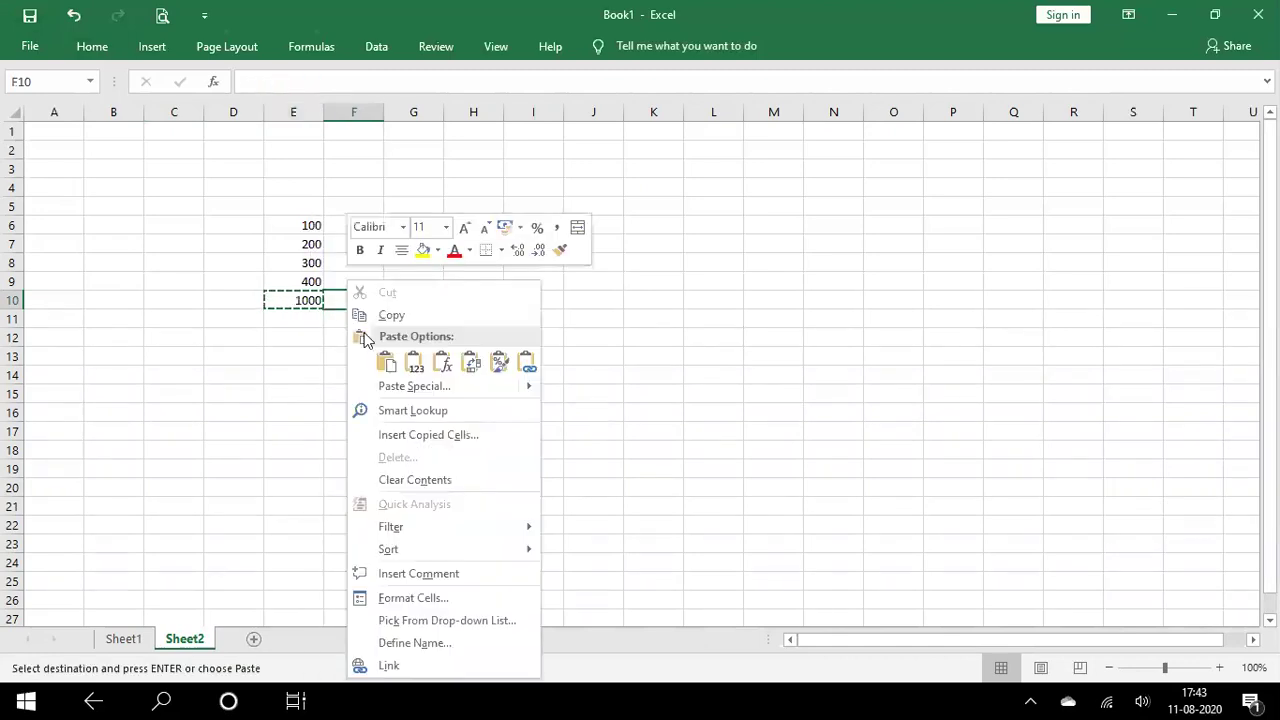
pyautogui.click(381, 363)
pyautogui.click(291, 363)
pyautogui.press('Escape')
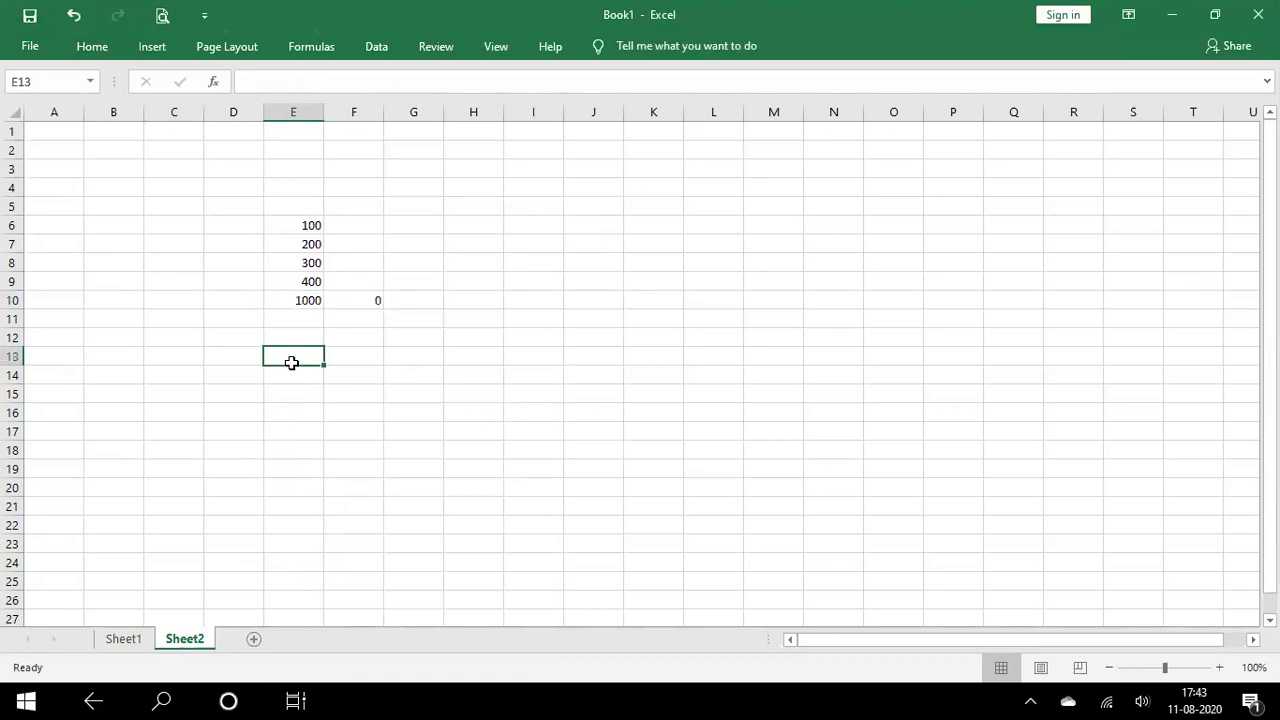
# Compare the formulas in E10 and F10 to see how the cell references differ after the paste.
pyautogui.click(367, 298)
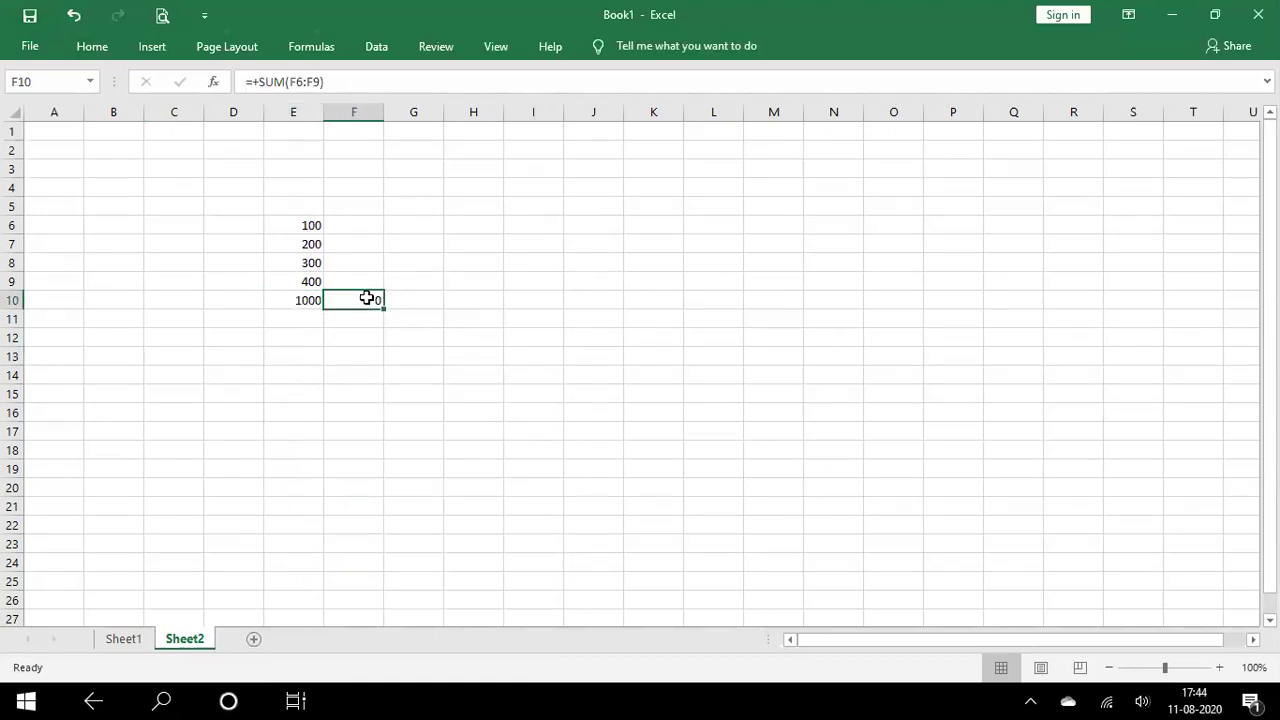
pyautogui.click(305, 298)
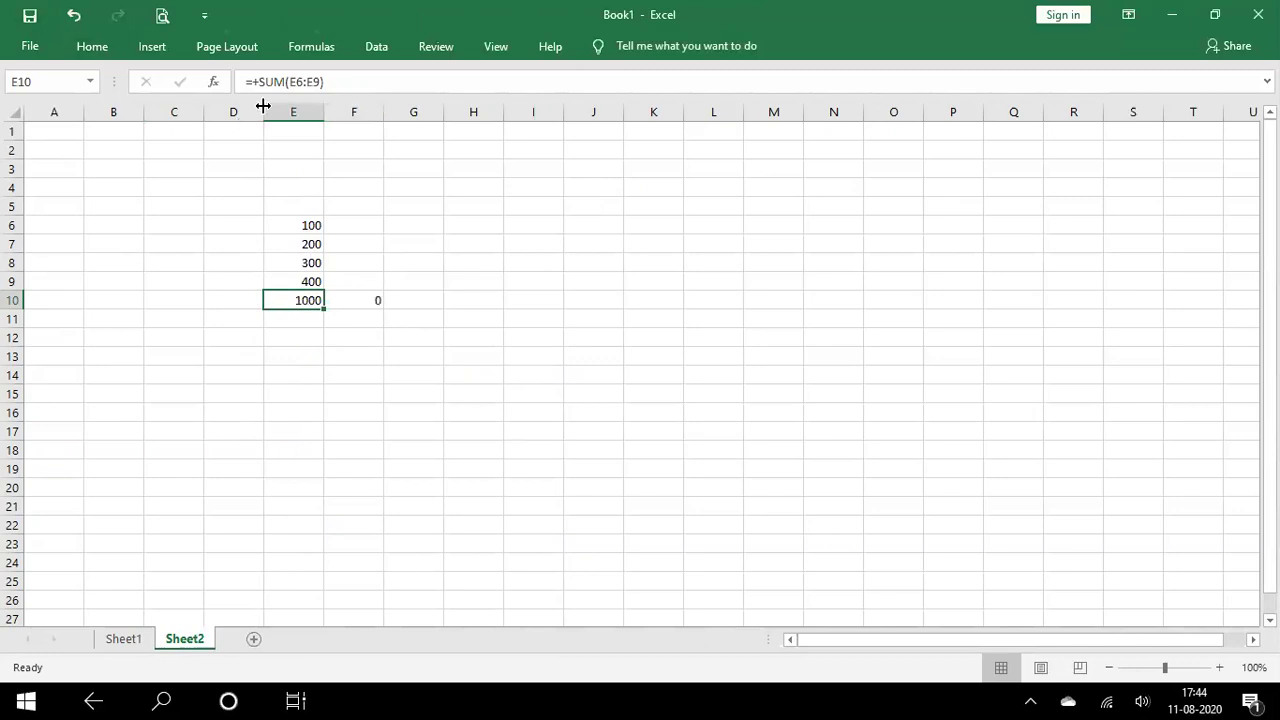
pyautogui.click(367, 298)
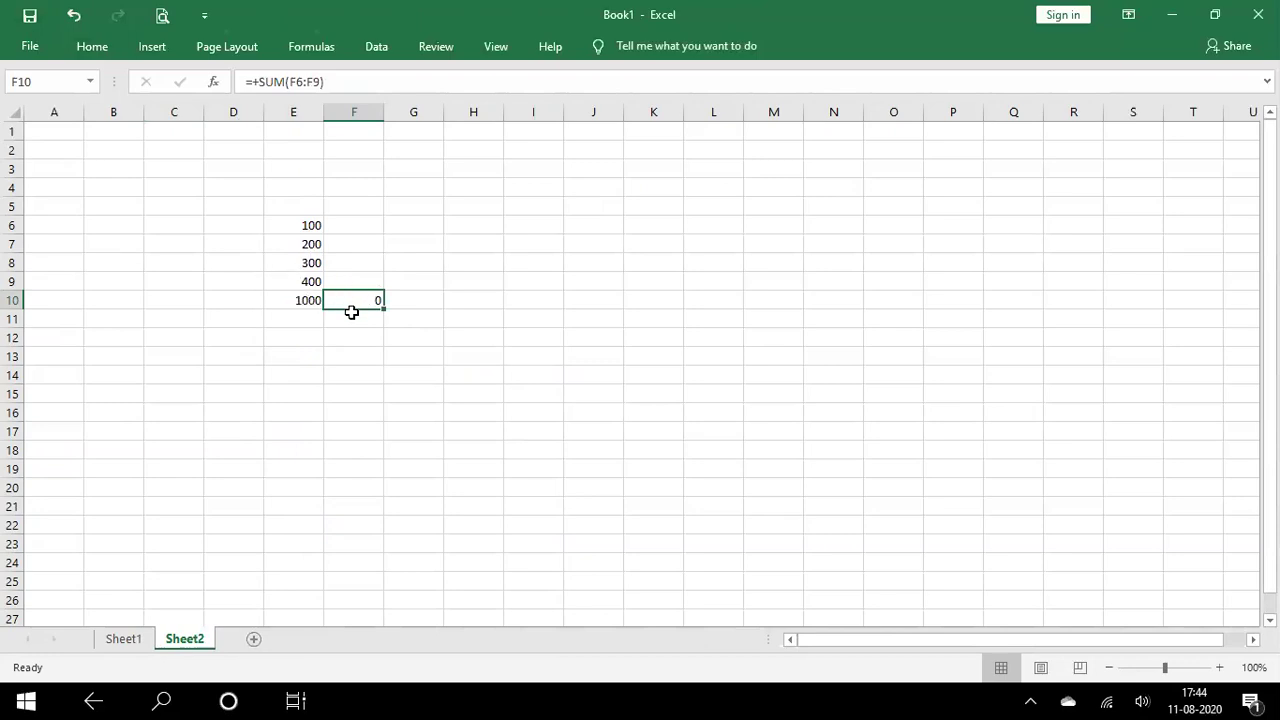
pyautogui.click(306, 301)
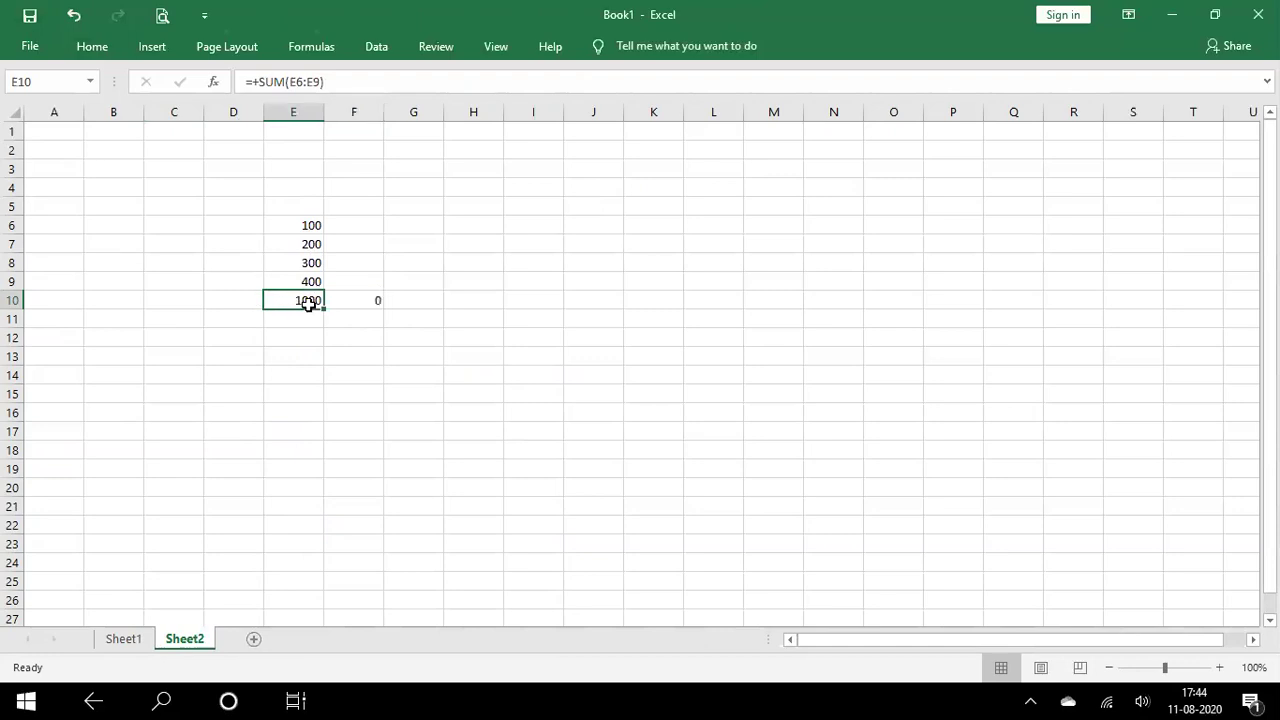
pyautogui.click(293, 112)
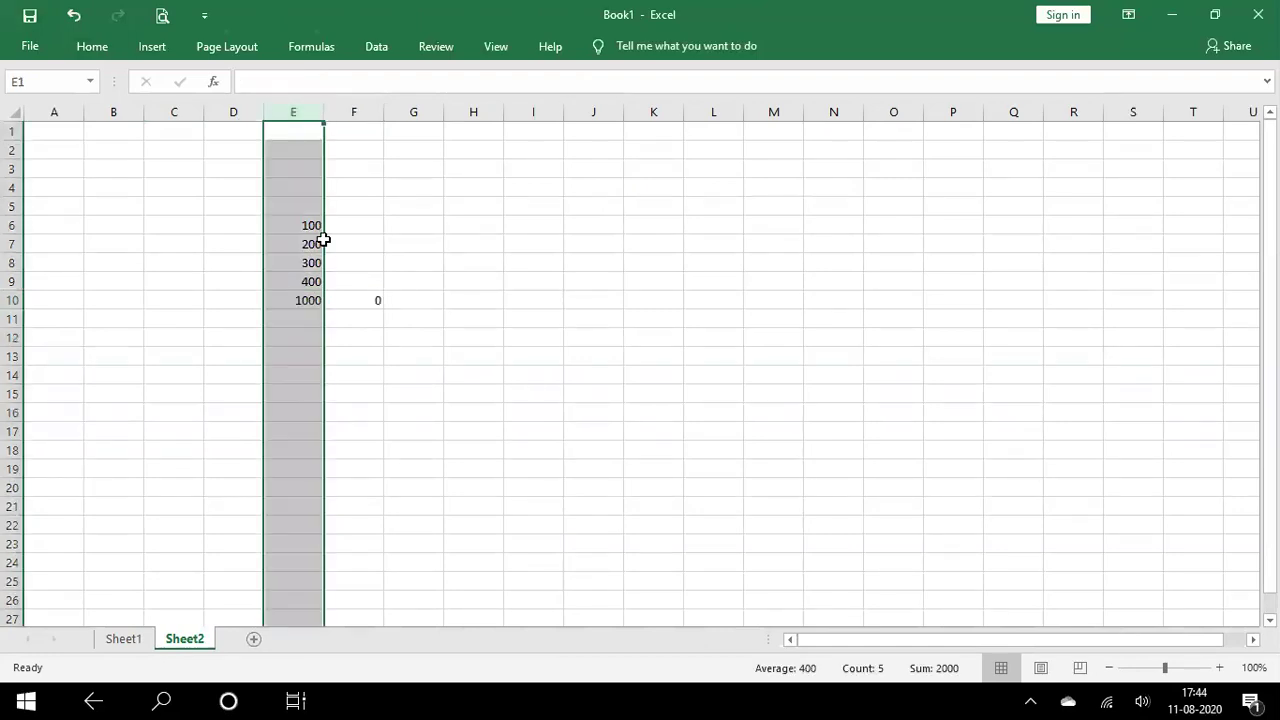
pyautogui.click(340, 296)
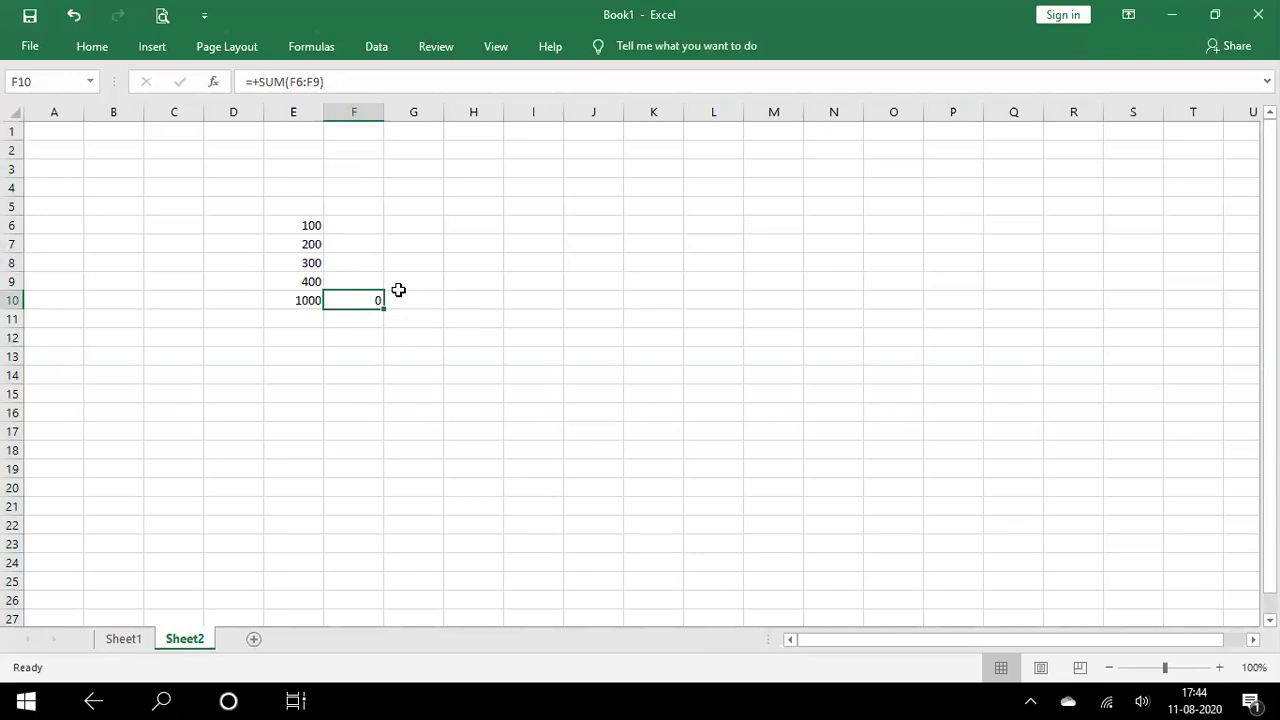
# Copy E10 and paste only its value into G10 using Paste Special, and check both cells' contents.
pyautogui.click(309, 291)
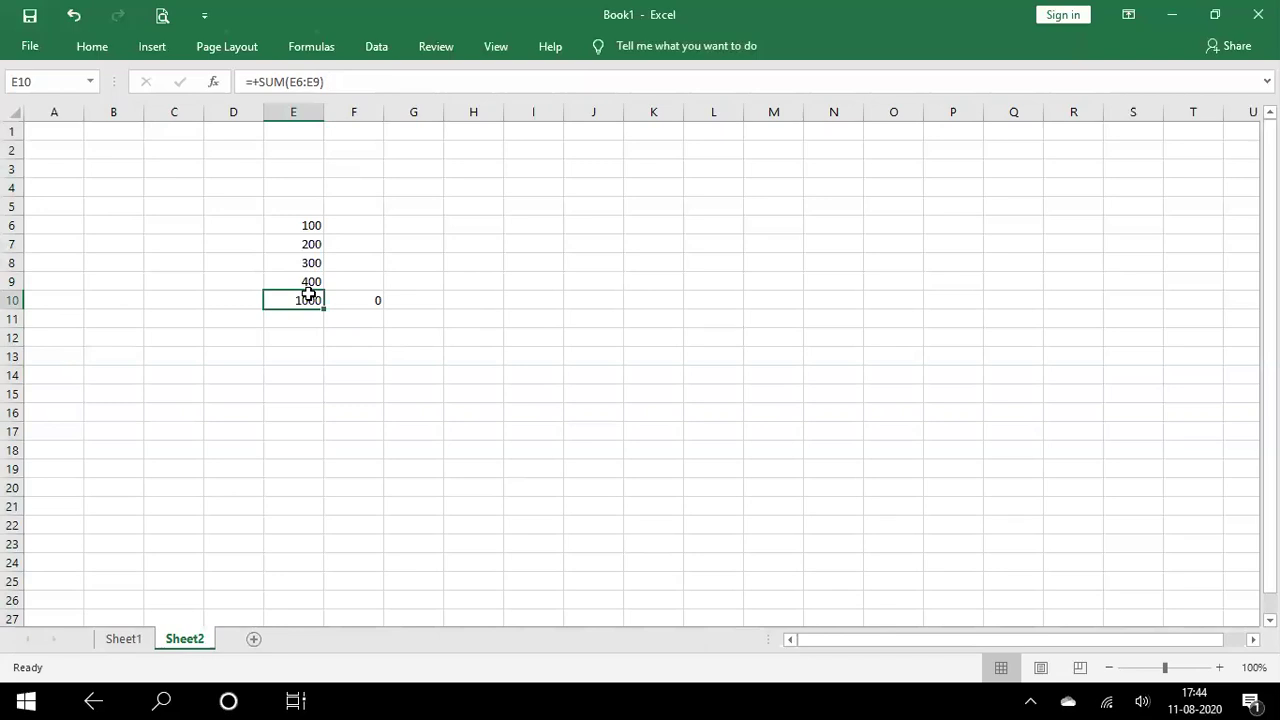
pyautogui.rightClick(309, 291)
pyautogui.click(363, 317)
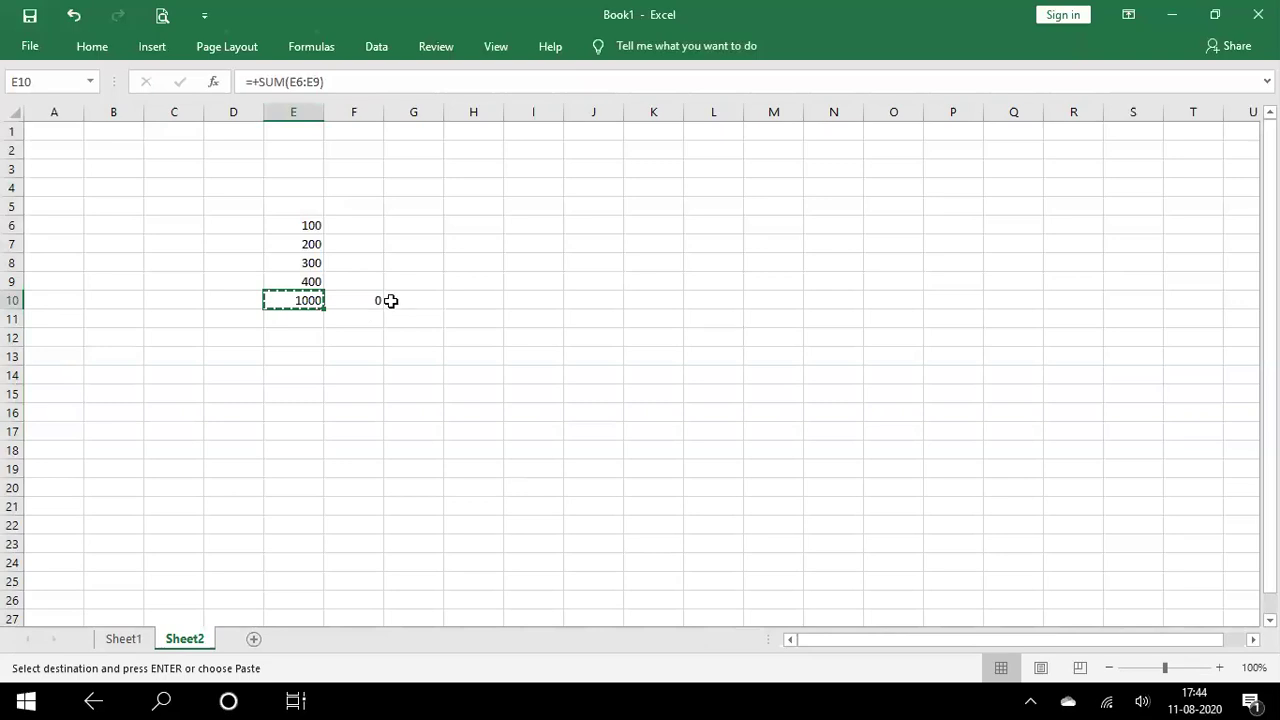
pyautogui.click(411, 301)
pyautogui.rightClick(412, 302)
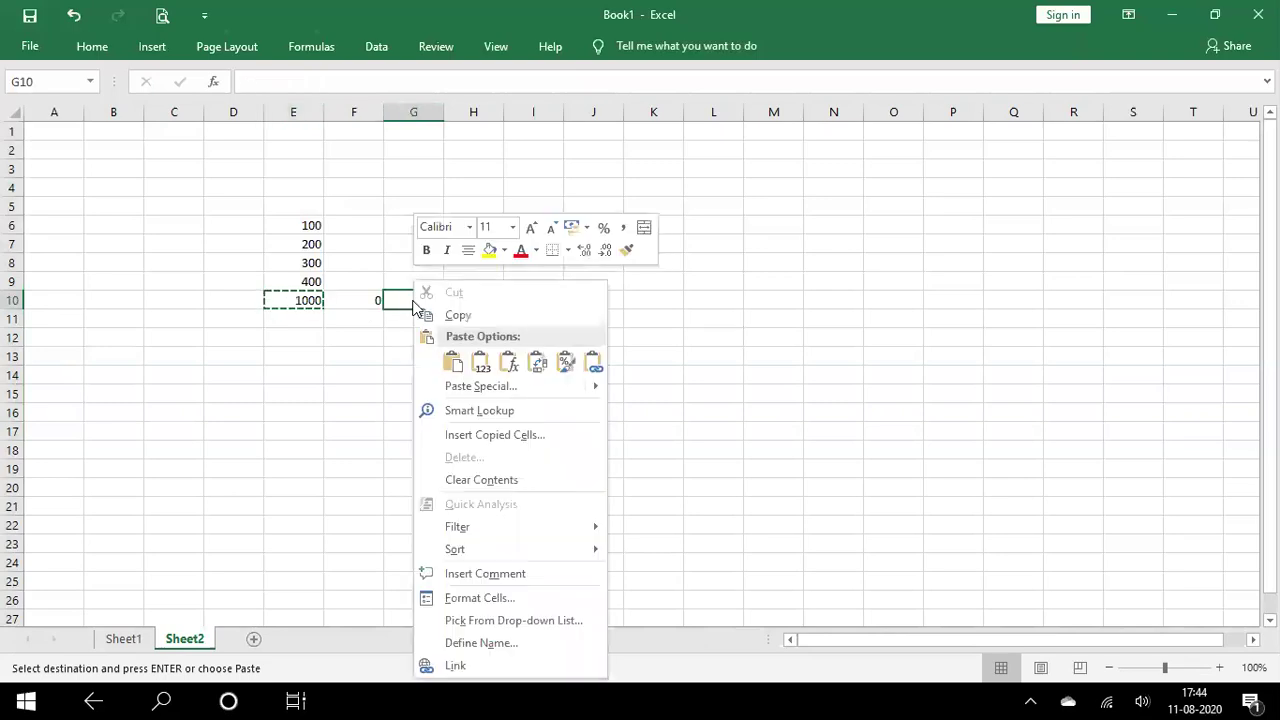
pyautogui.click(466, 391)
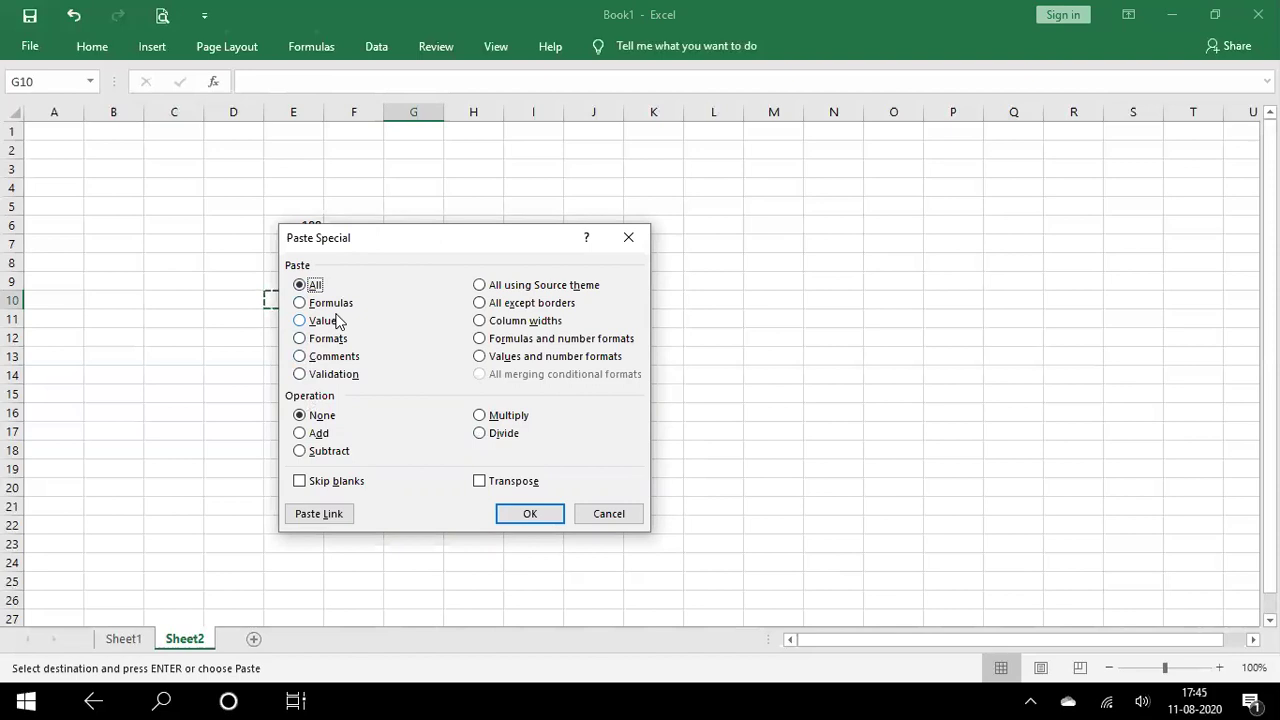
pyautogui.click(299, 321)
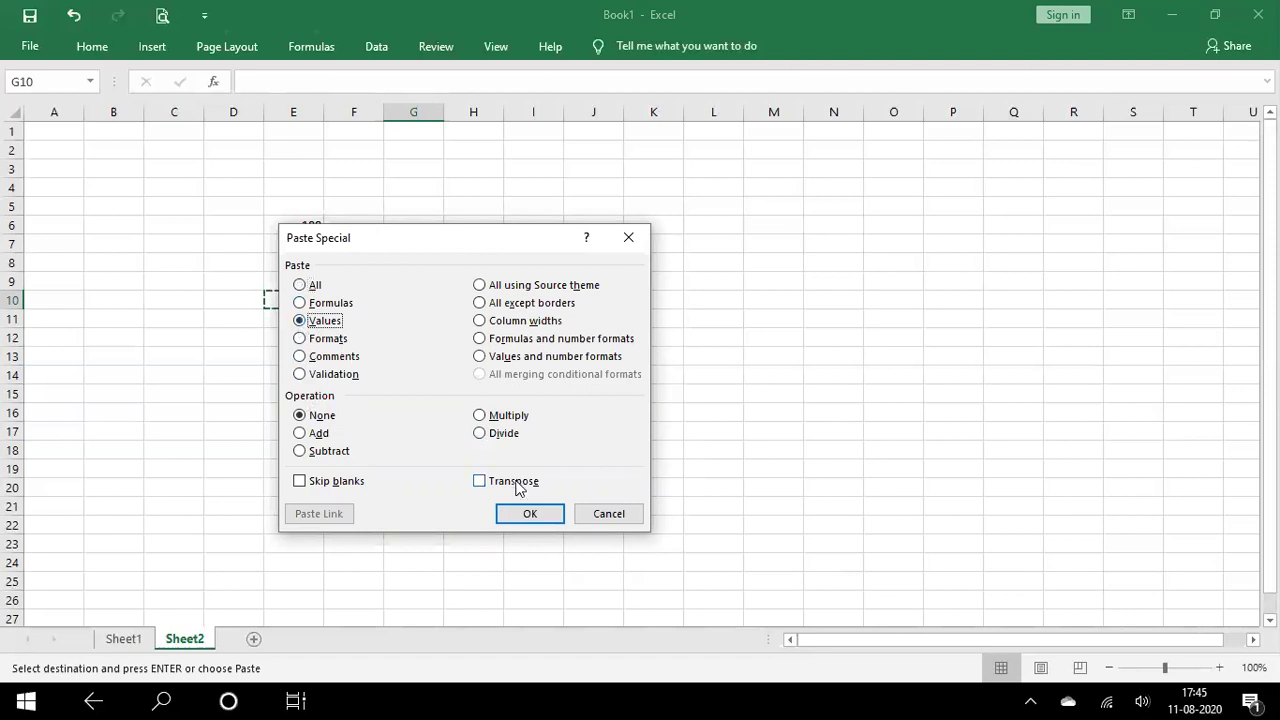
pyautogui.click(530, 514)
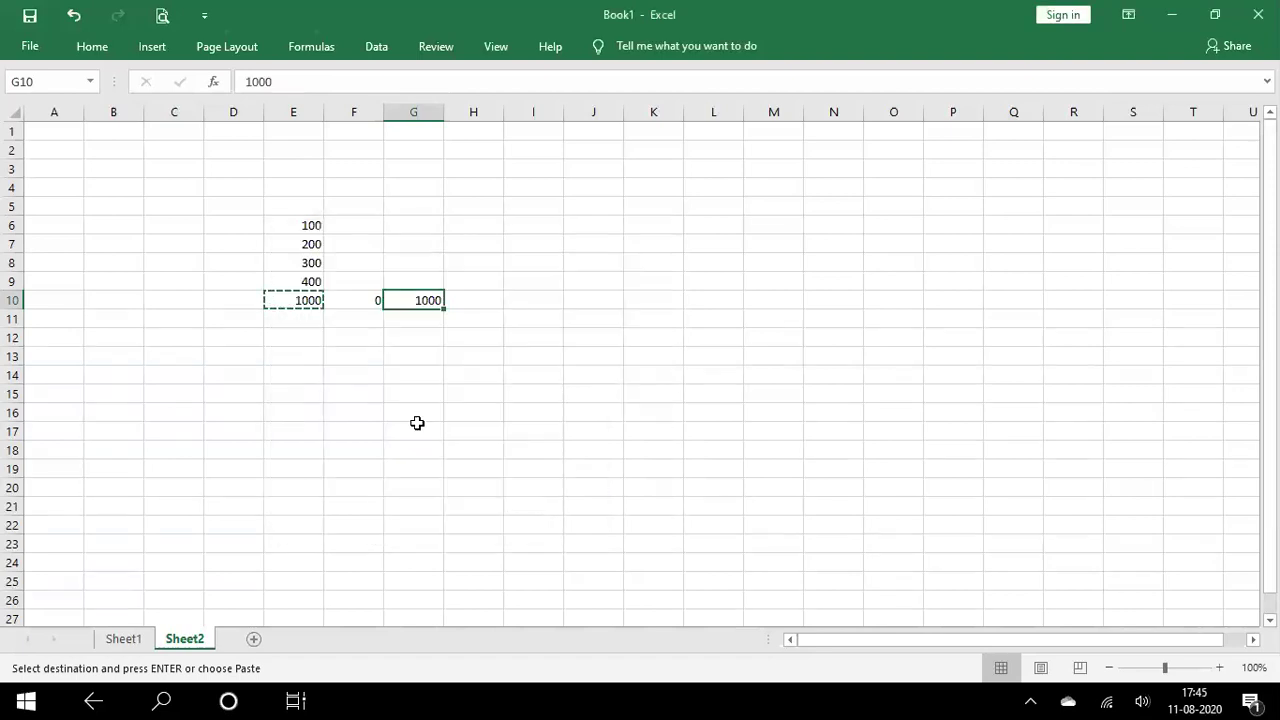
pyautogui.click(295, 298)
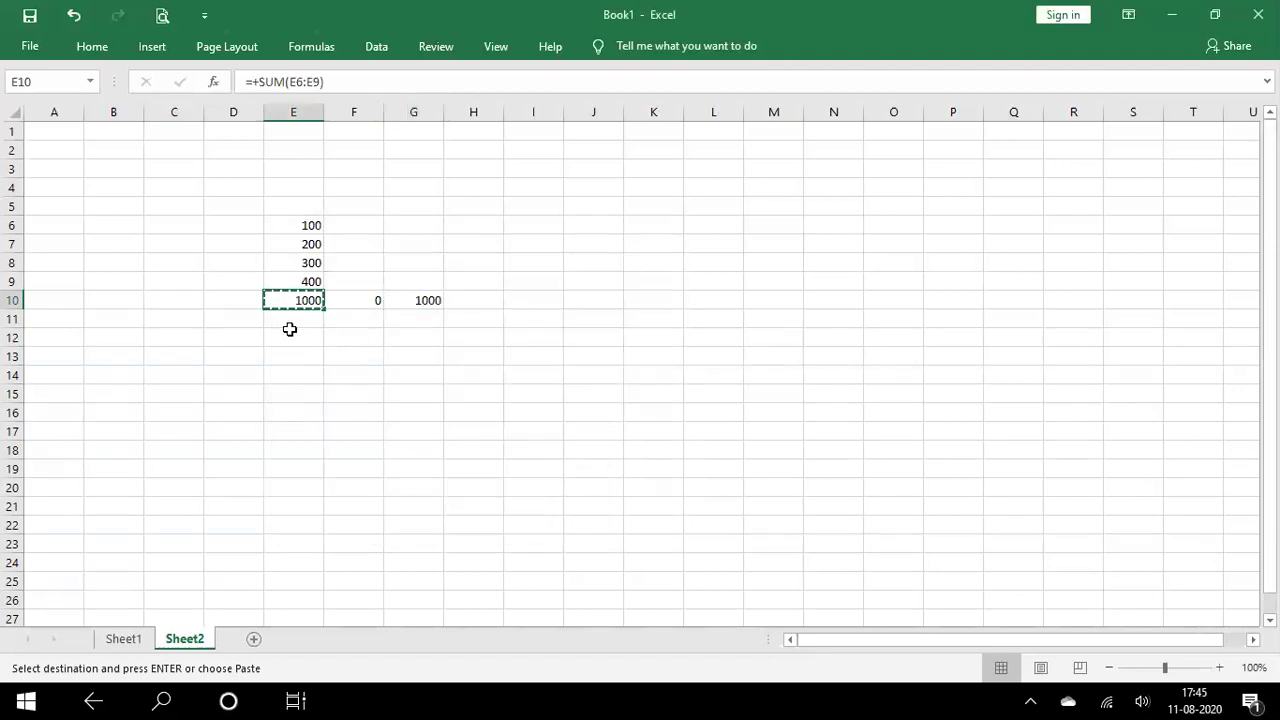
pyautogui.click(402, 301)
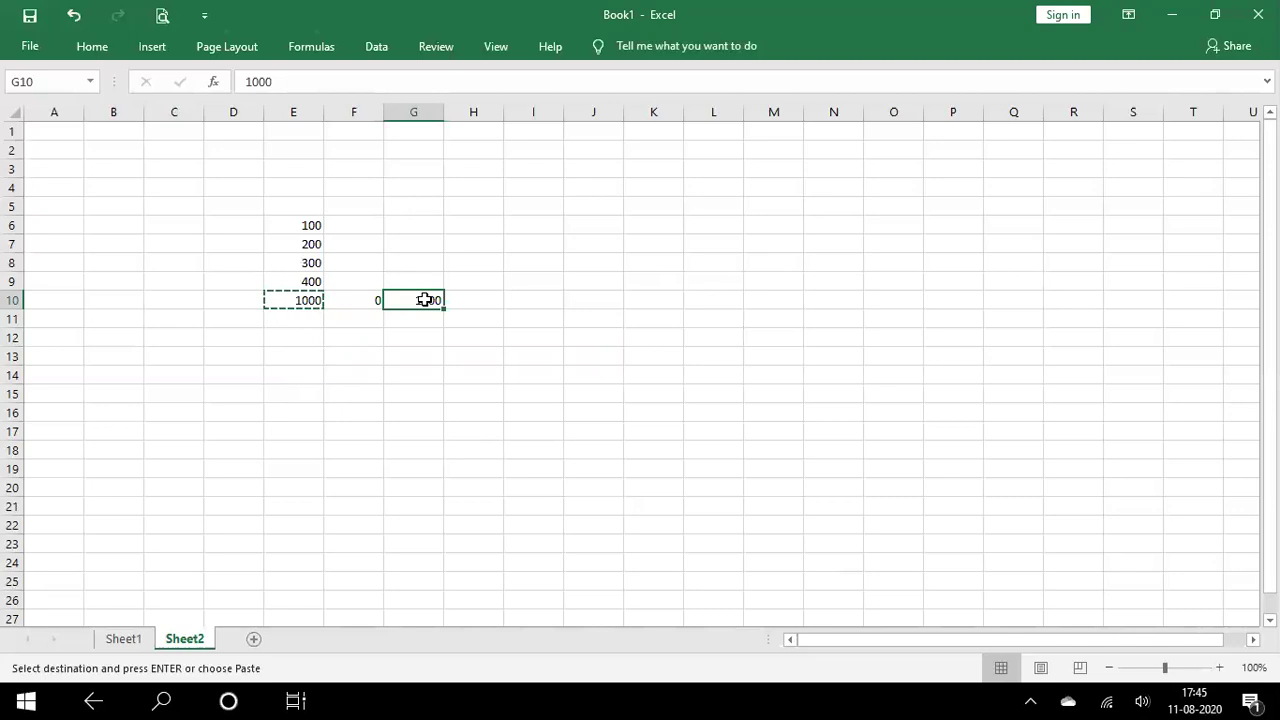
# Change cell E7 to 150 and cell E9 to 50.
pyautogui.click(291, 217)
pyautogui.press('Down')
pyautogui.write('150')
pyautogui.press('Return')
pyautogui.press('Down')
pyautogui.write('50')
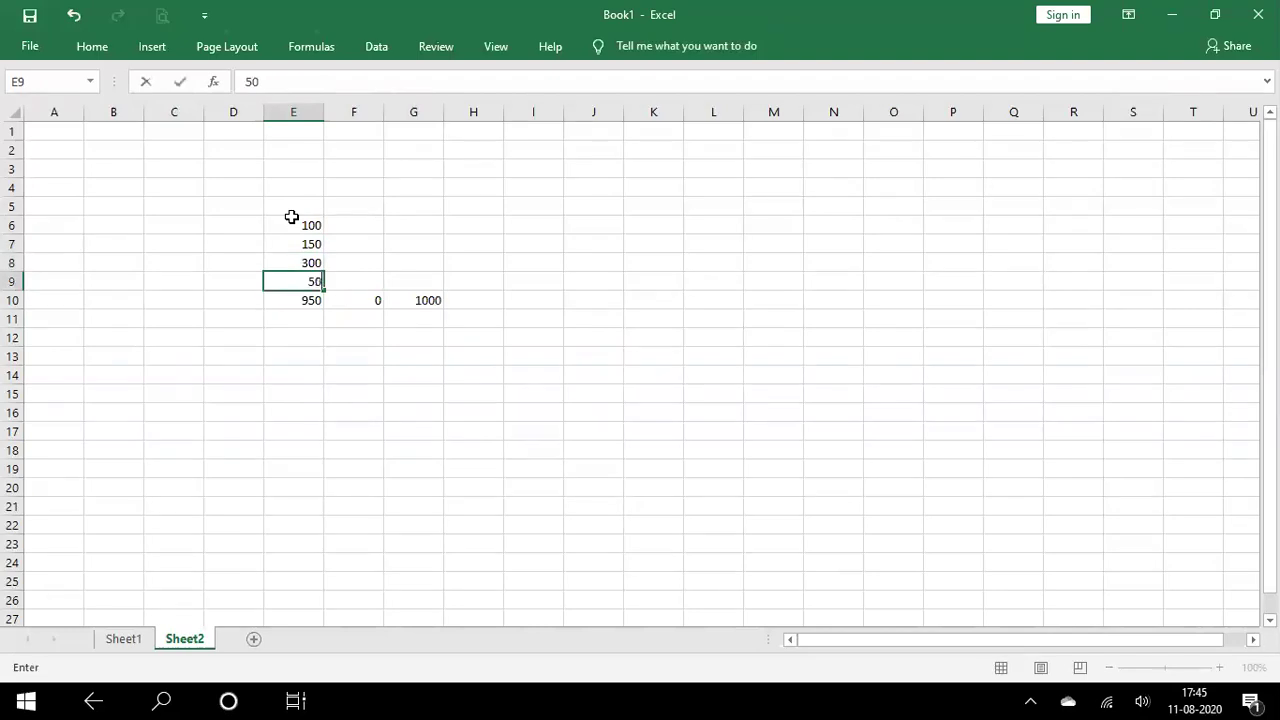
pyautogui.press('Return')
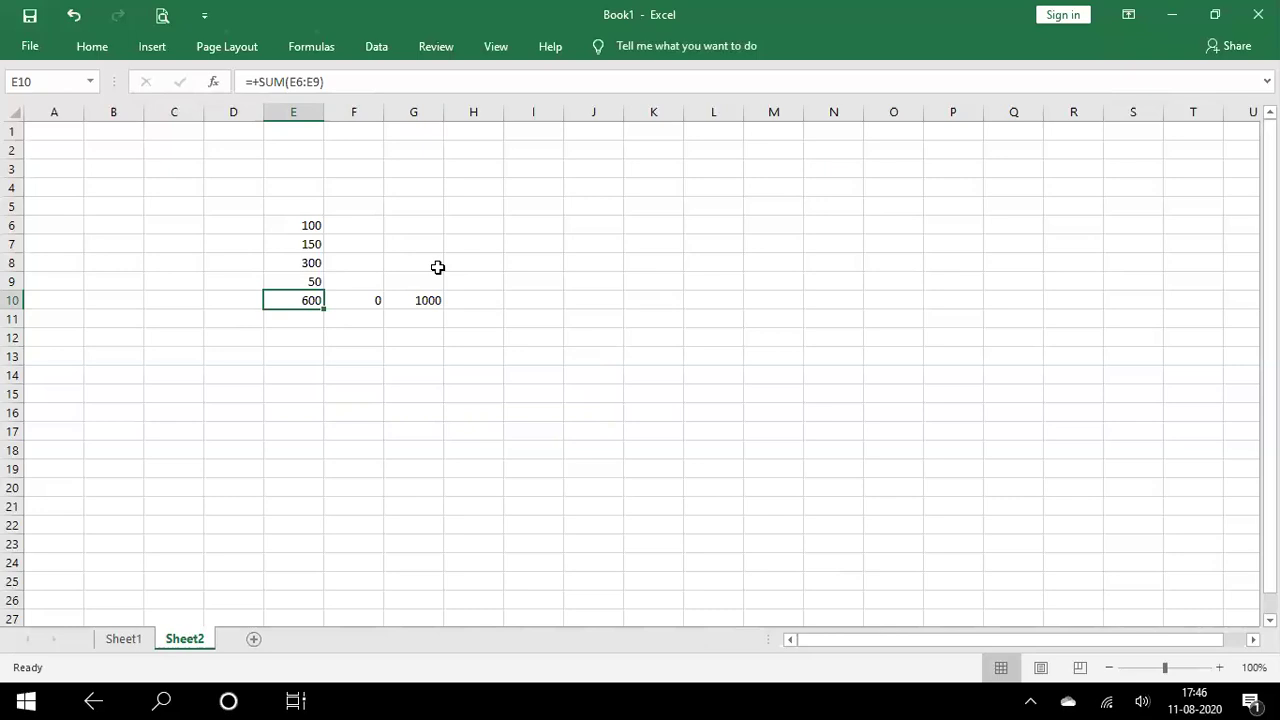
# Link cell H10 to the total with the formula +E10.
pyautogui.click(479, 305)
pyautogui.write('+')
pyautogui.press('Left')
pyautogui.press('Left')
pyautogui.press('Left')
pyautogui.press('Return')
# Set cell E9 to 150.
pyautogui.press('Up')
pyautogui.press('Left')
pyautogui.press('Left')
pyautogui.press('Up')
pyautogui.press('Left')
pyautogui.write('150')
pyautogui.press('Return')
# Format the total in E10 as bold with a top and double bottom border.
pyautogui.click(92, 46)
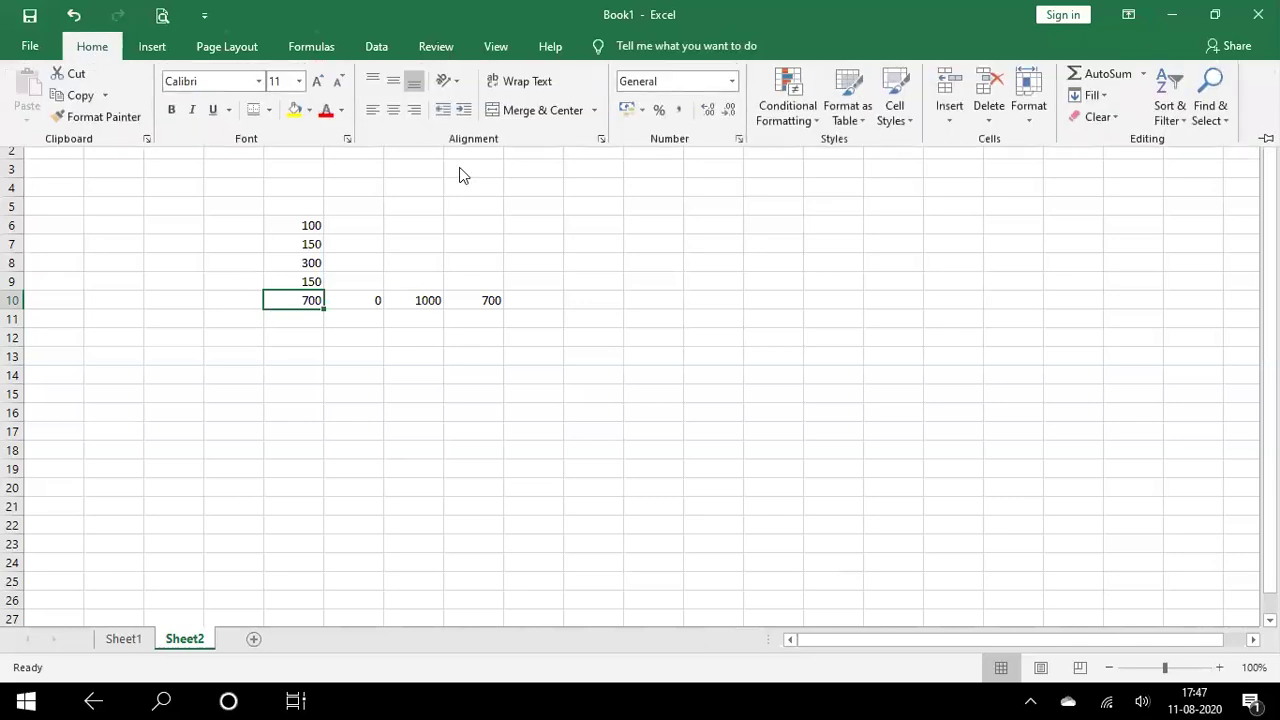
pyautogui.click(256, 112)
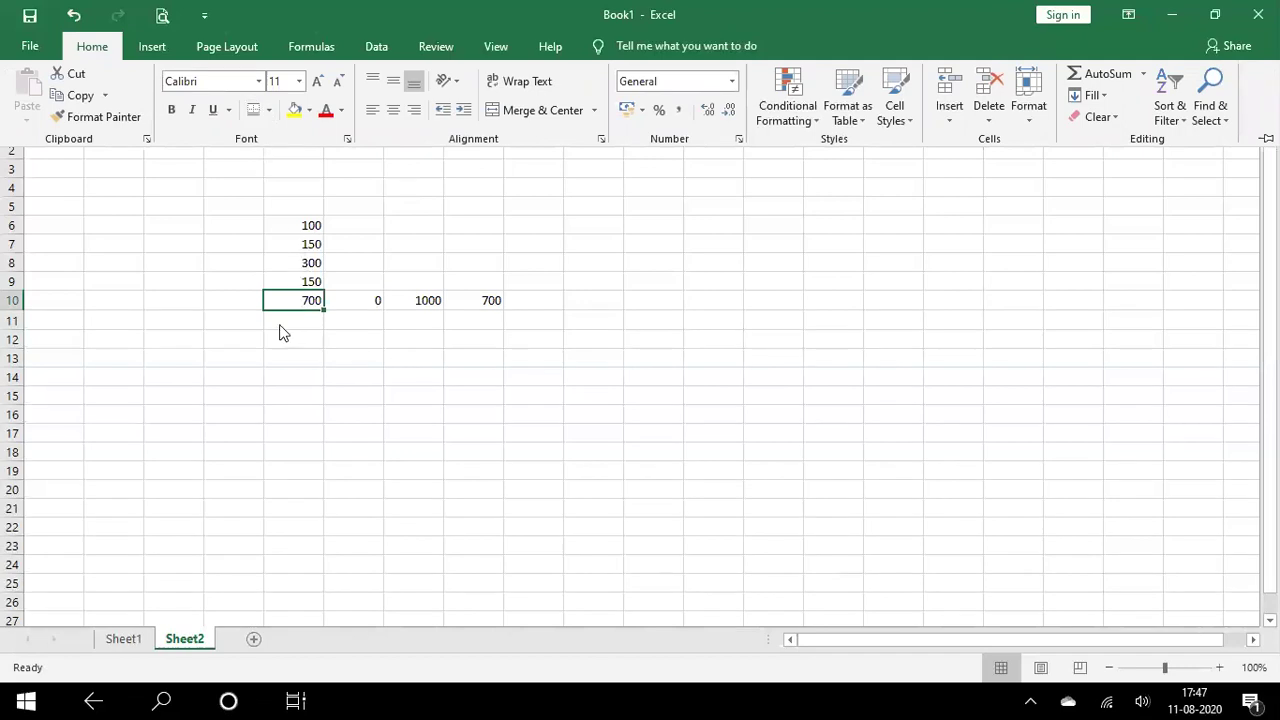
pyautogui.click(171, 110)
pyautogui.click(220, 329)
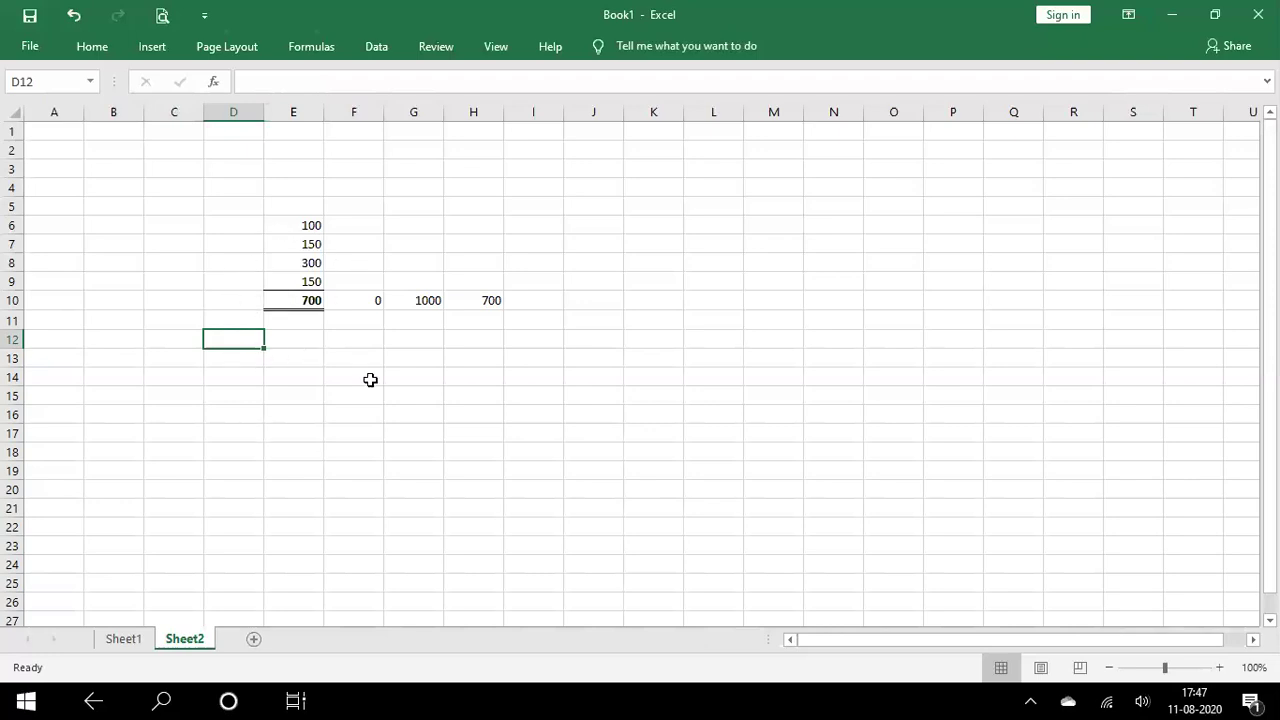
# Copy E10 and paste only its formats onto G10 using Paste Special.
pyautogui.click(301, 301)
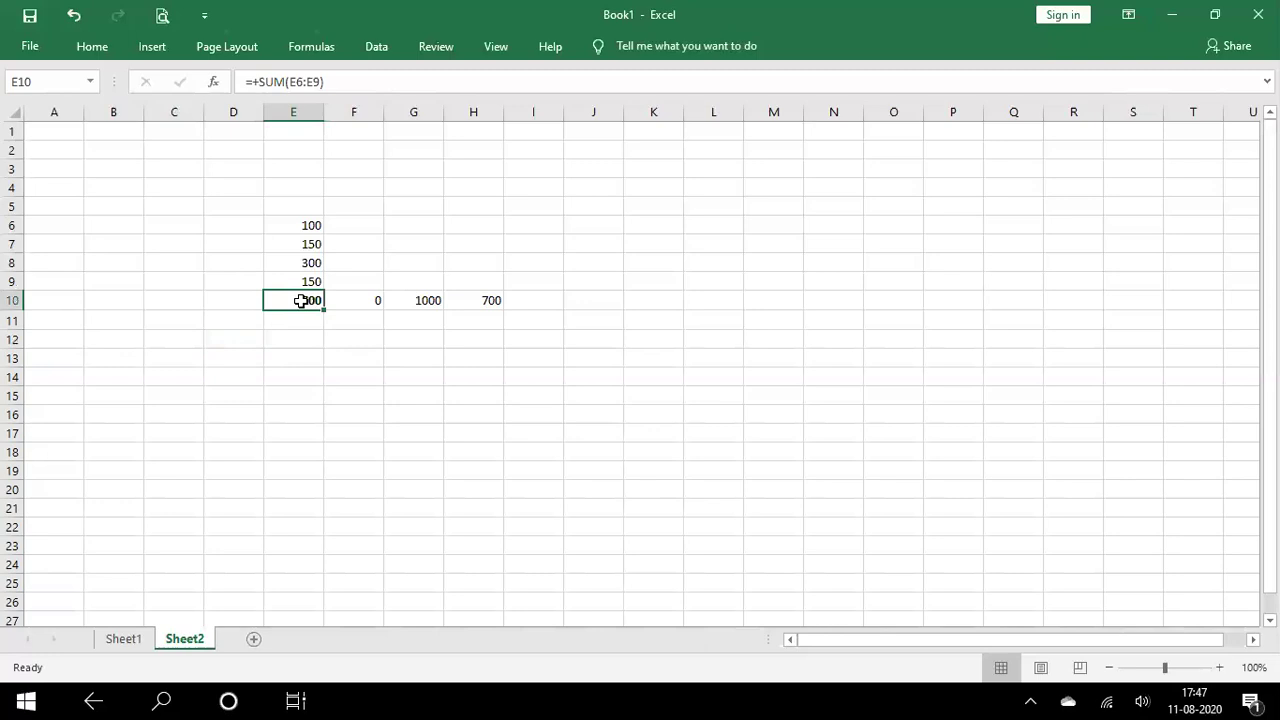
pyautogui.rightClick(301, 301)
pyautogui.click(346, 316)
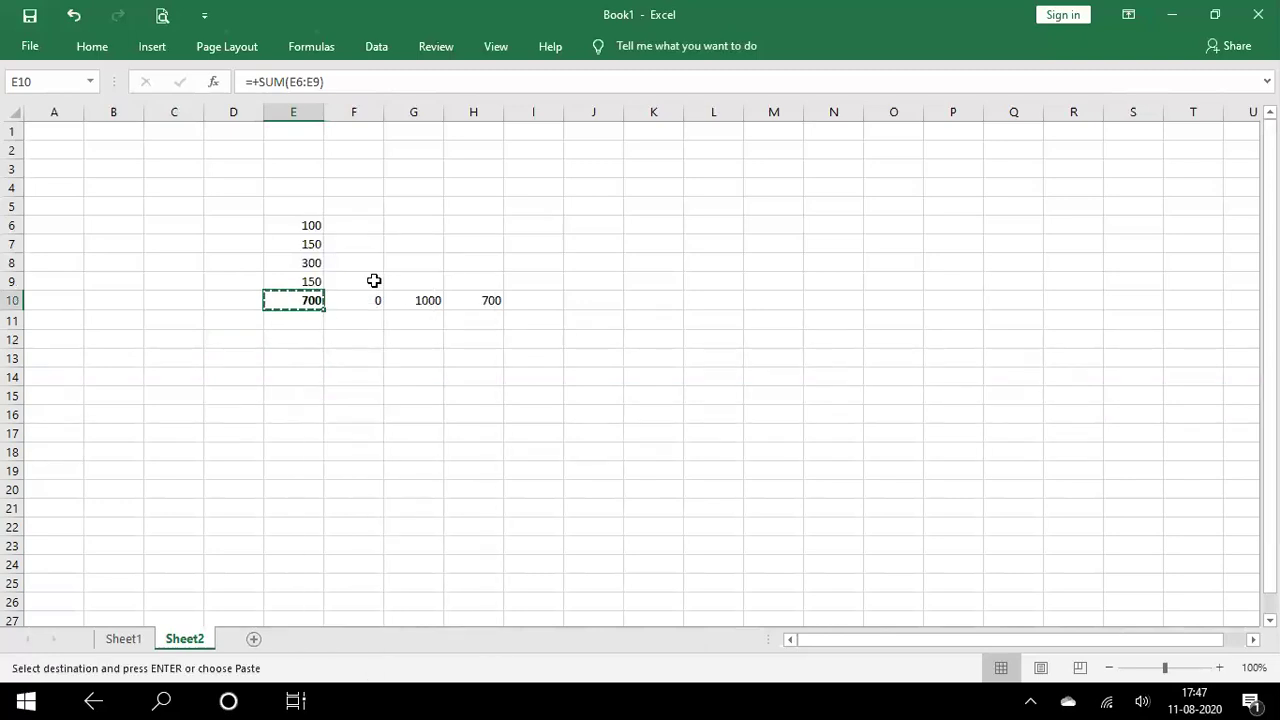
pyautogui.click(409, 300)
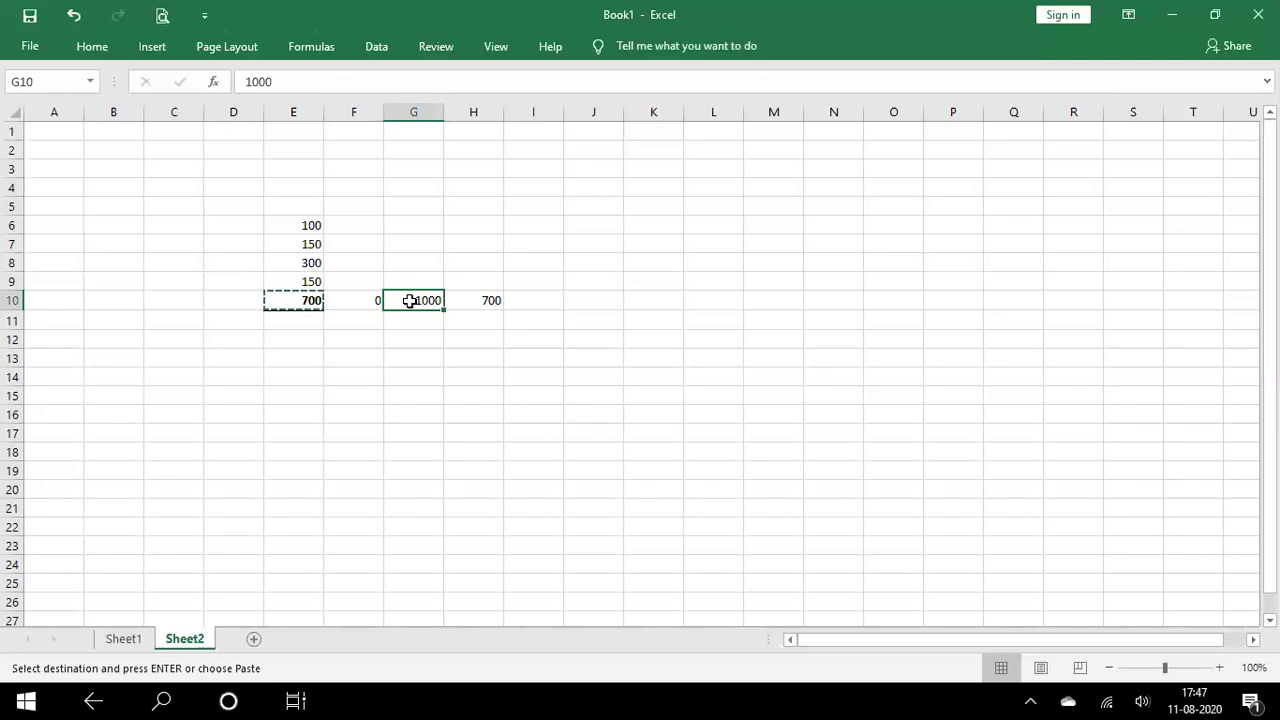
pyautogui.rightClick(409, 301)
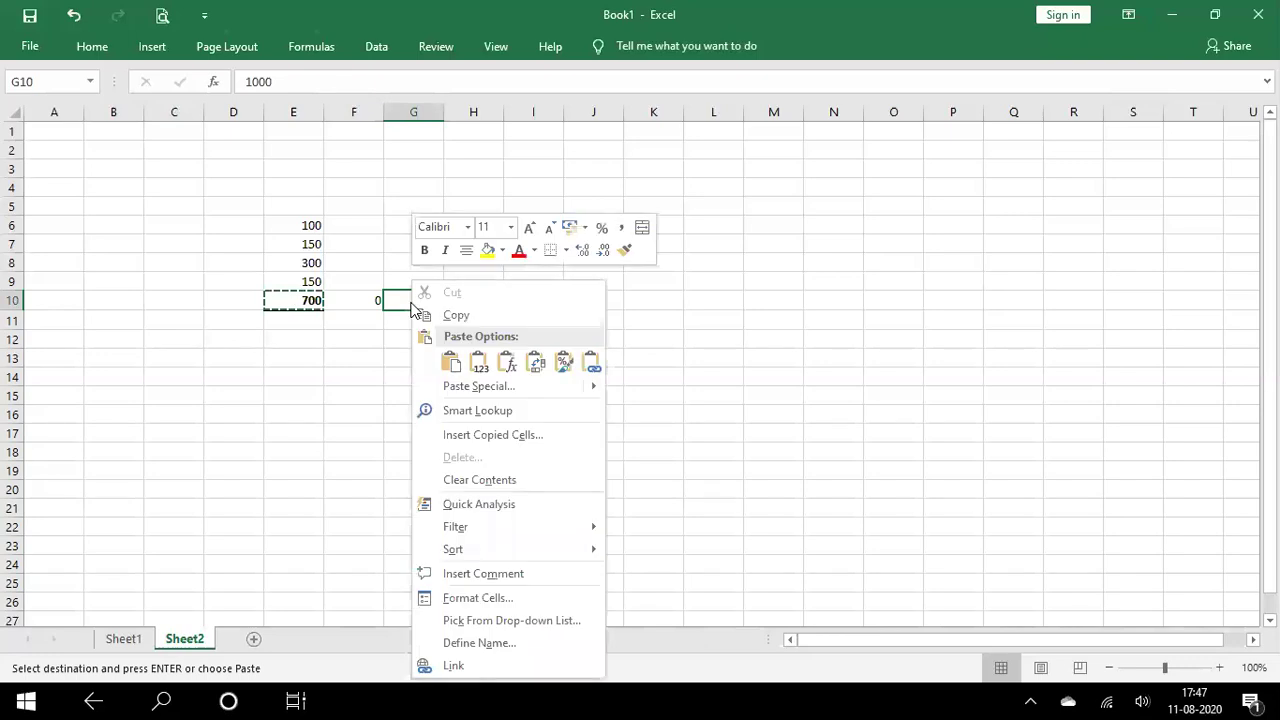
pyautogui.click(458, 385)
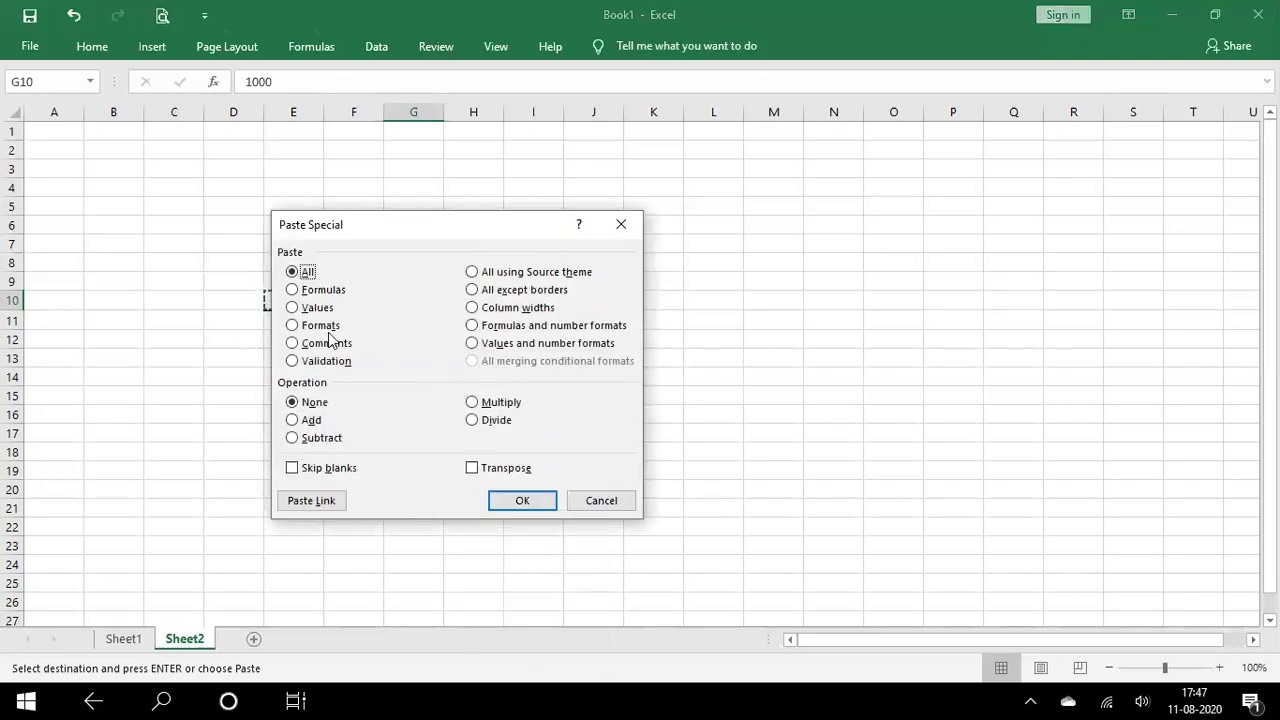
pyautogui.click(310, 326)
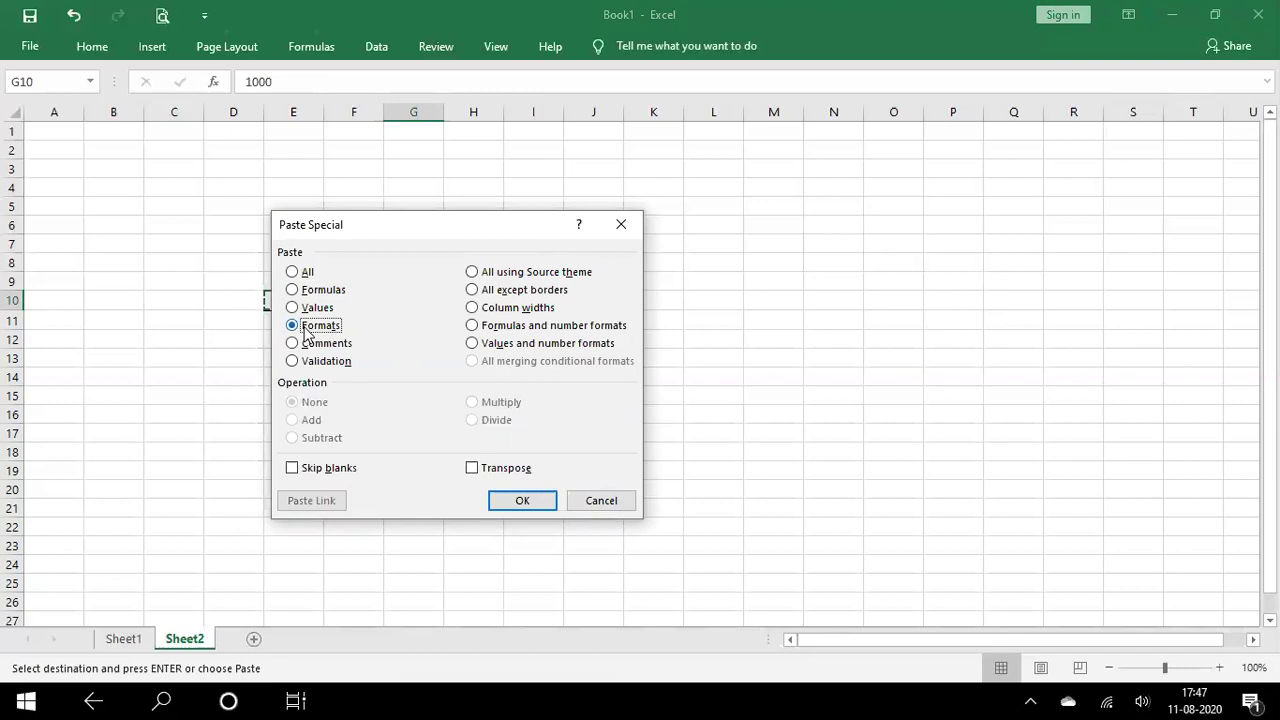
pyautogui.click(512, 499)
pyautogui.click(342, 342)
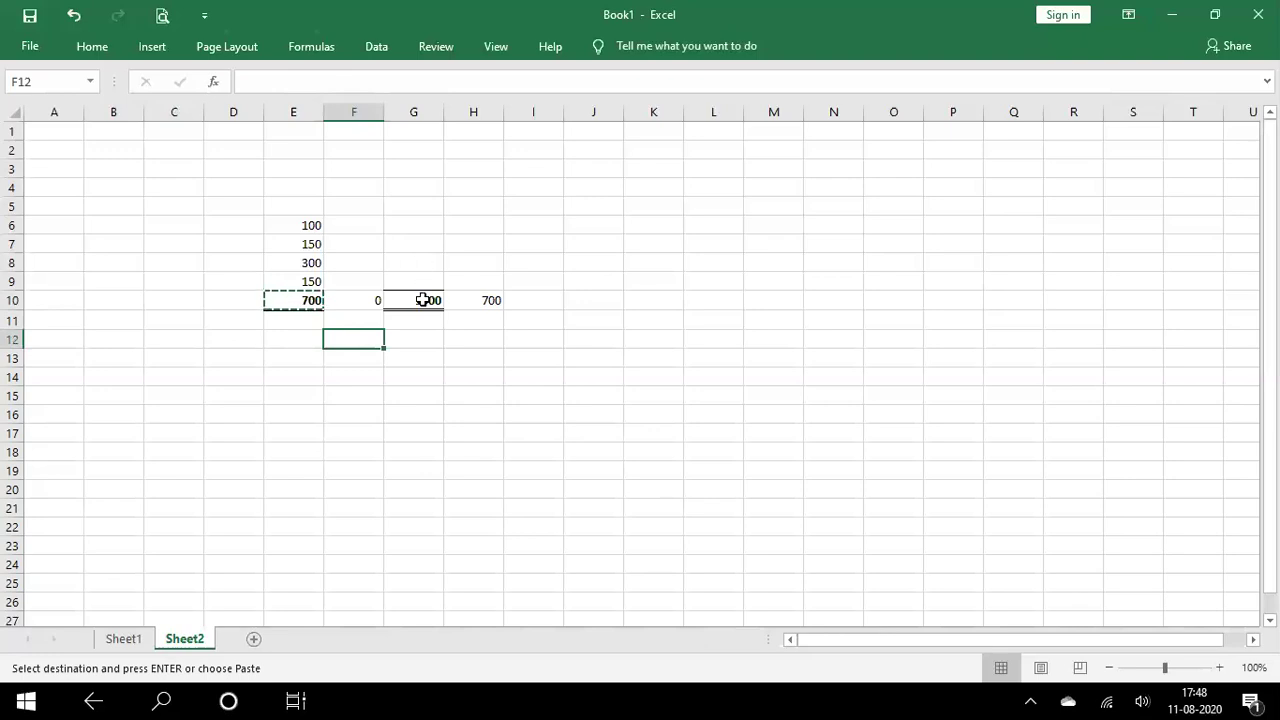
# Paste only the formats of the copied total E10 onto H10 using Paste Special.
pyautogui.click(471, 294)
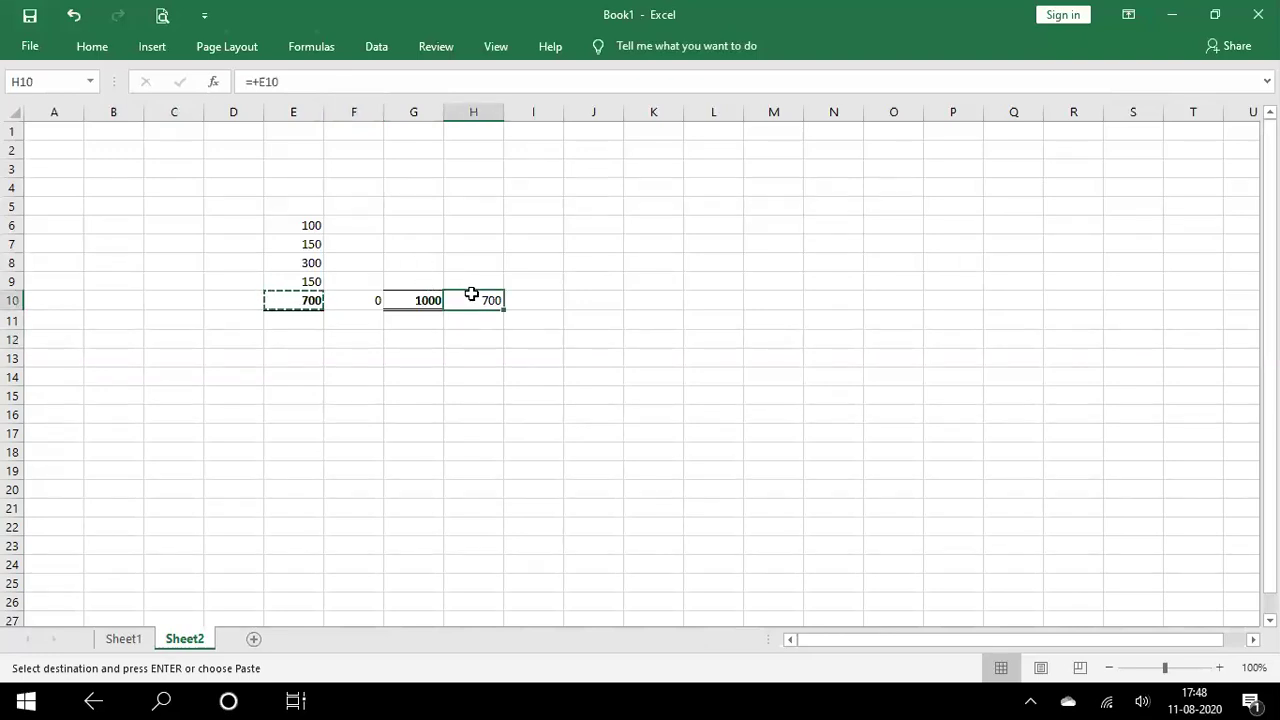
pyautogui.rightClick(472, 296)
pyautogui.click(512, 386)
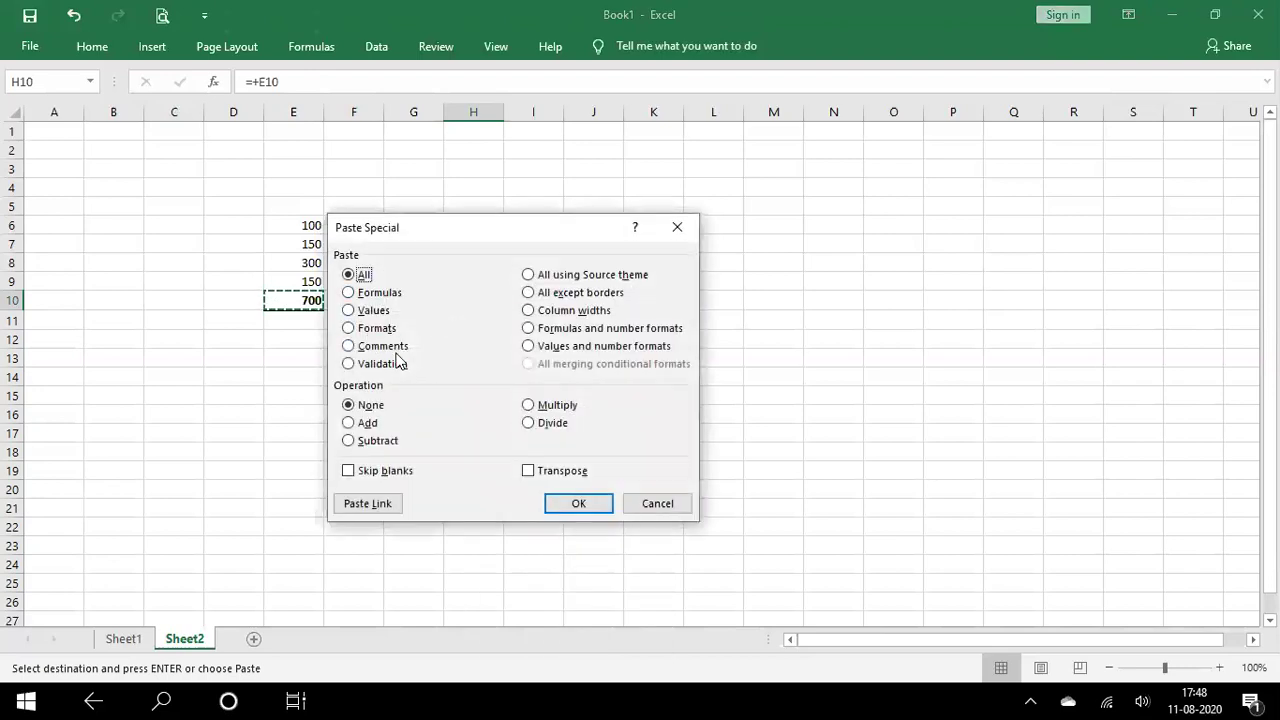
pyautogui.click(385, 330)
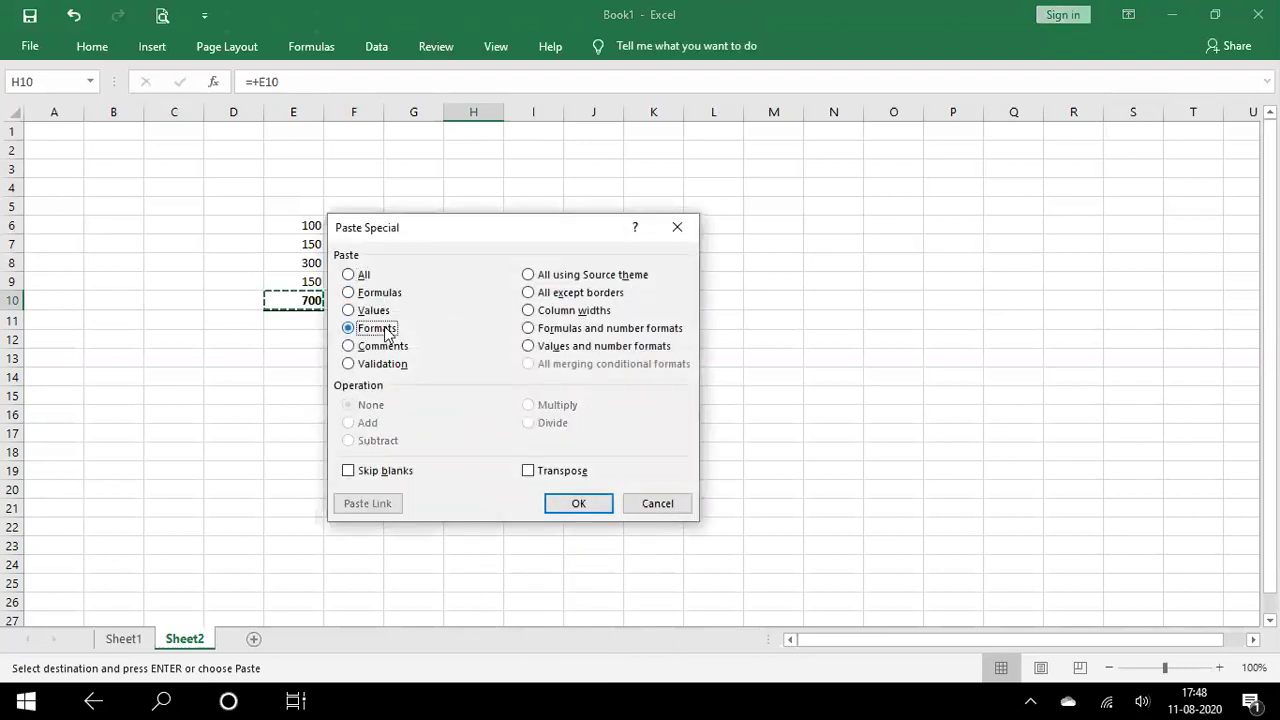
pyautogui.click(567, 505)
pyautogui.click(565, 509)
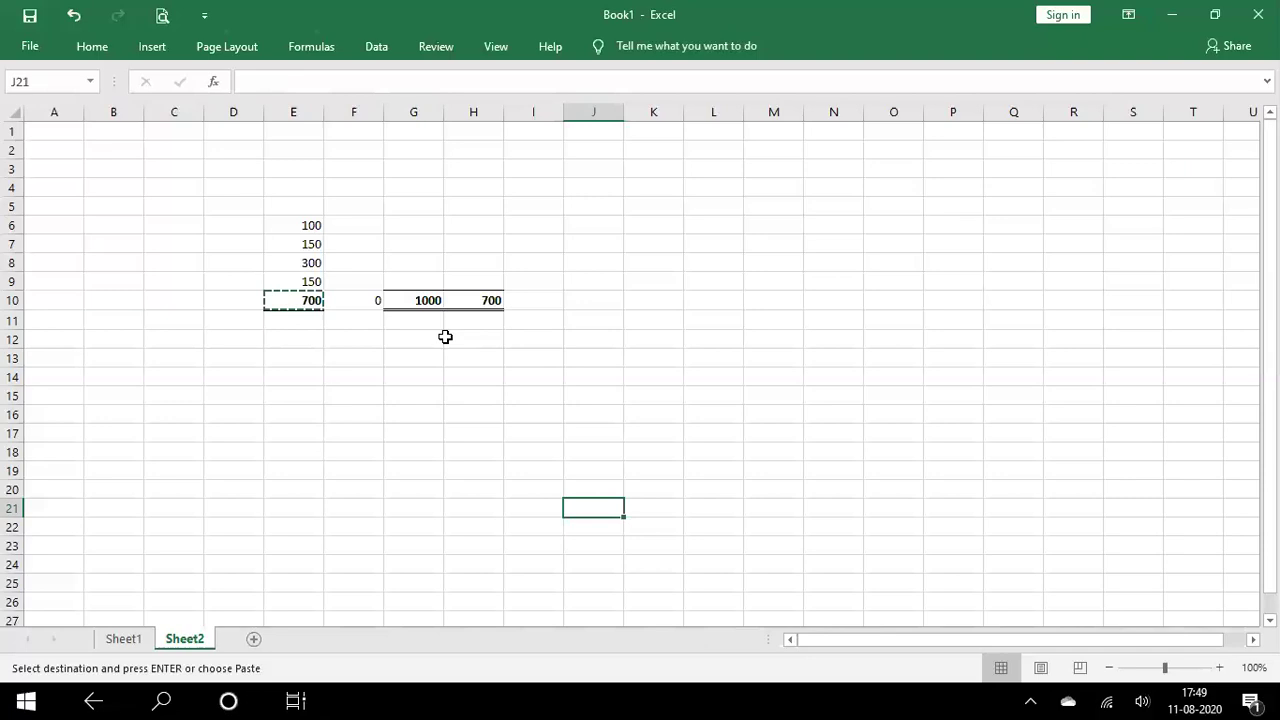
# Insert a comment on the total in E10, replacing the default author name with the text "discrepancy observed".
pyautogui.click(287, 300)
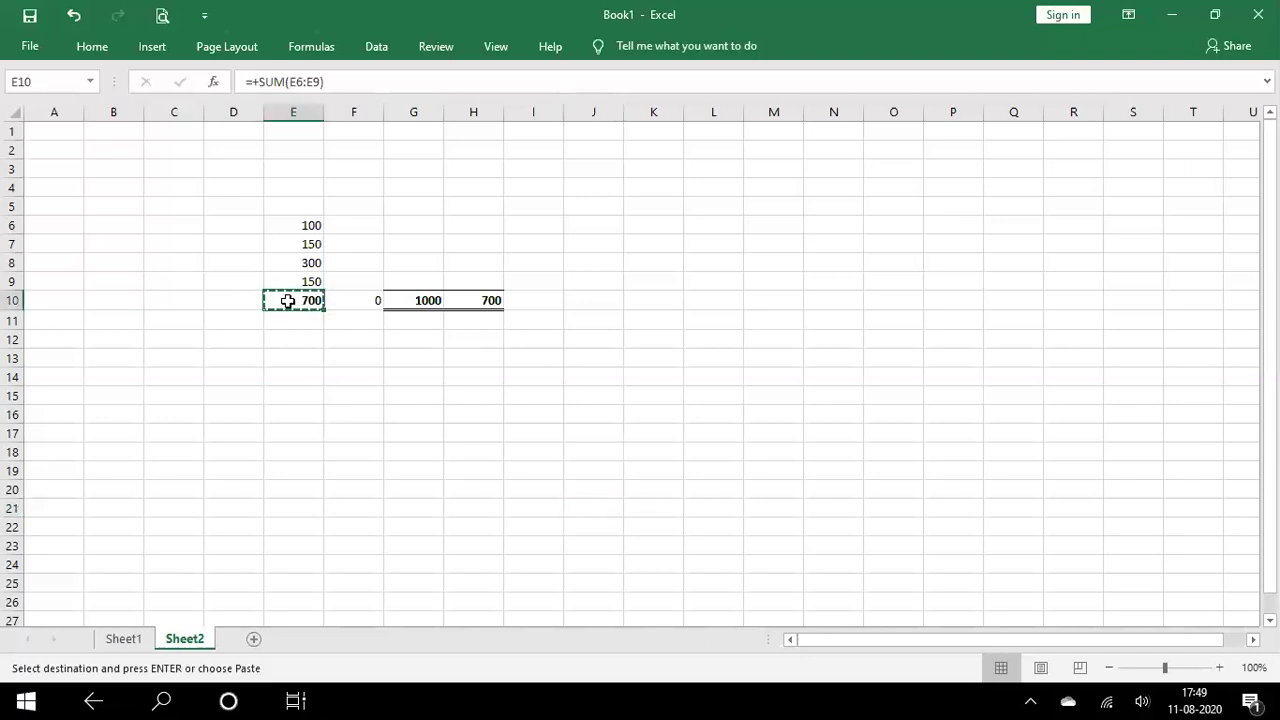
pyautogui.rightClick(287, 300)
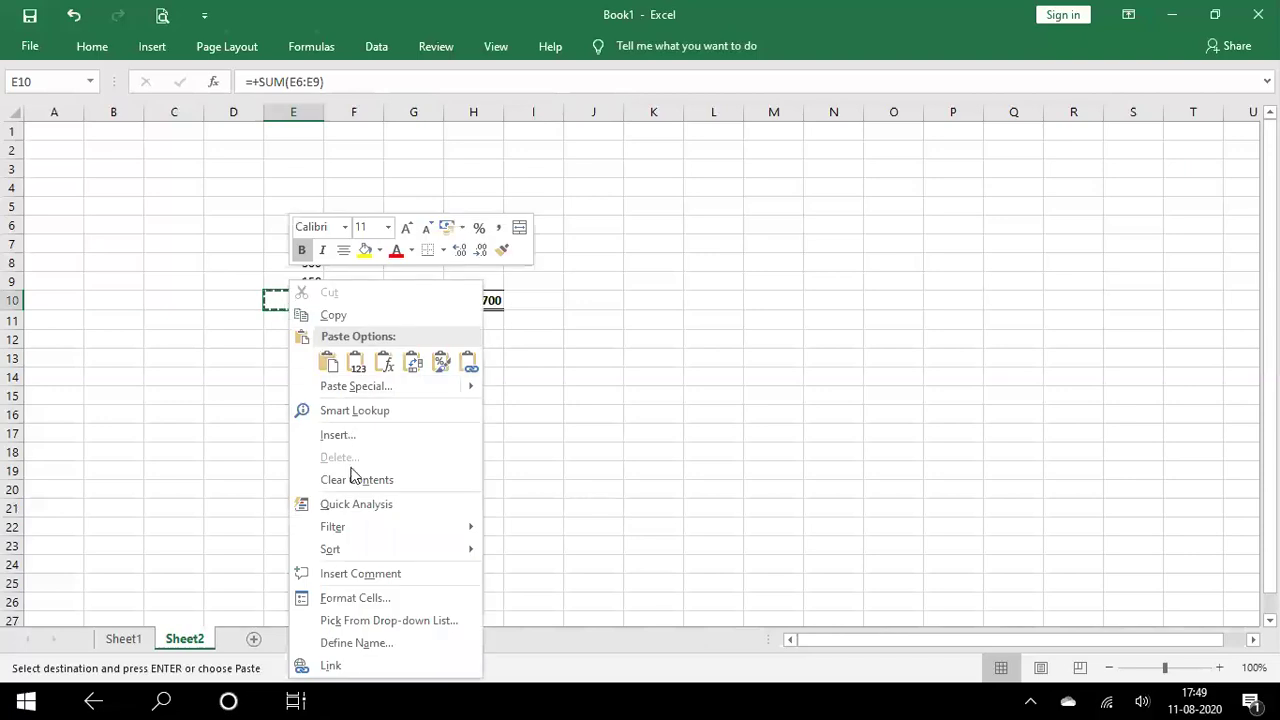
pyautogui.click(335, 573)
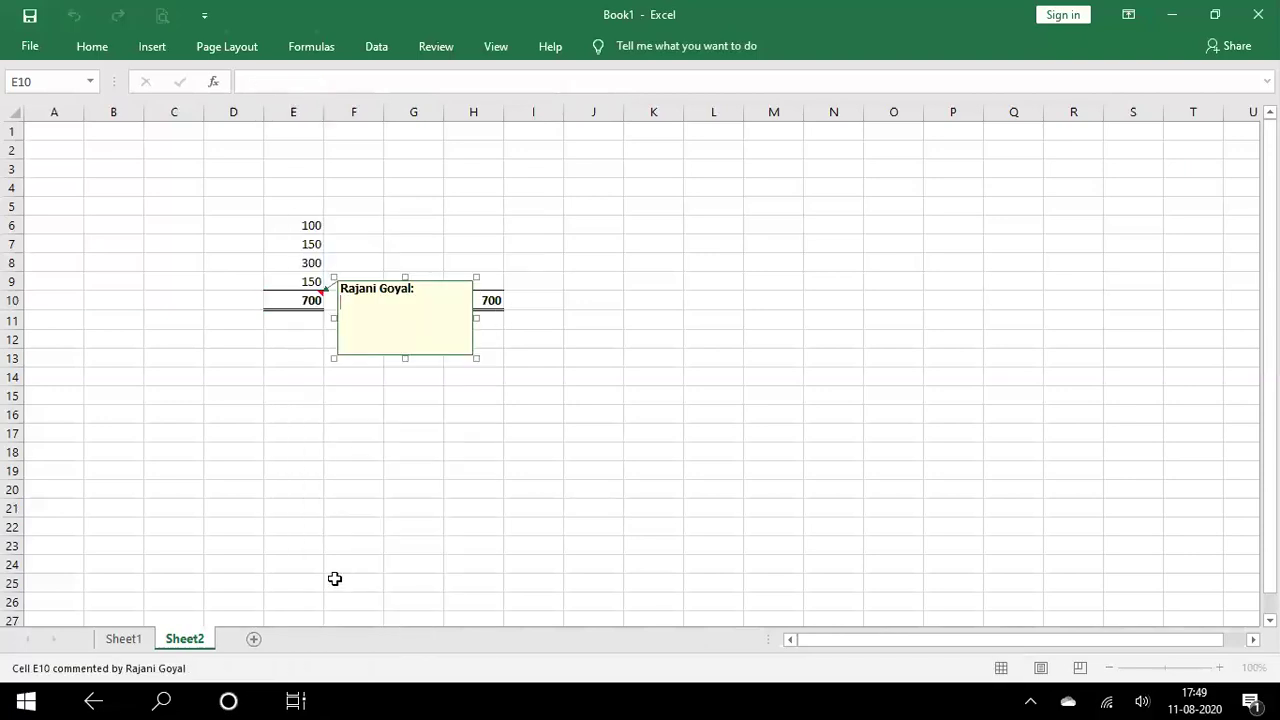
pyautogui.press('BackSpace')
pyautogui.press('BackSpace')
pyautogui.press('BackSpace')
pyautogui.press('BackSpace')
pyautogui.press('BackSpace')
pyautogui.press('BackSpace')
pyautogui.press('BackSpace')
pyautogui.press('BackSpace')
pyautogui.press('BackSpace')
pyautogui.press('BackSpace')
pyautogui.press('BackSpace')
pyautogui.press('BackSpace')
pyautogui.press('BackSpace')
pyautogui.write('discrepany')
pyautogui.press('BackSpace')
pyautogui.write('cy')
pyautogui.press('BackSpace')
pyautogui.write('y observed')
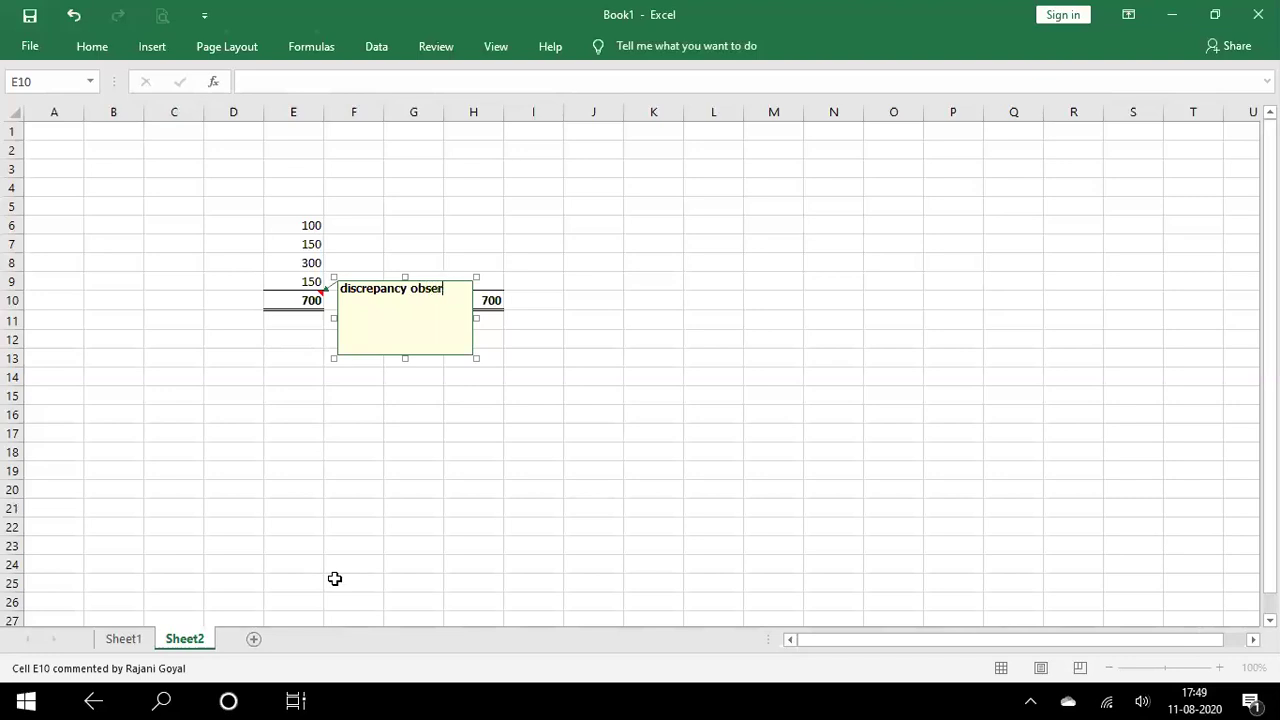
pyautogui.click(245, 415)
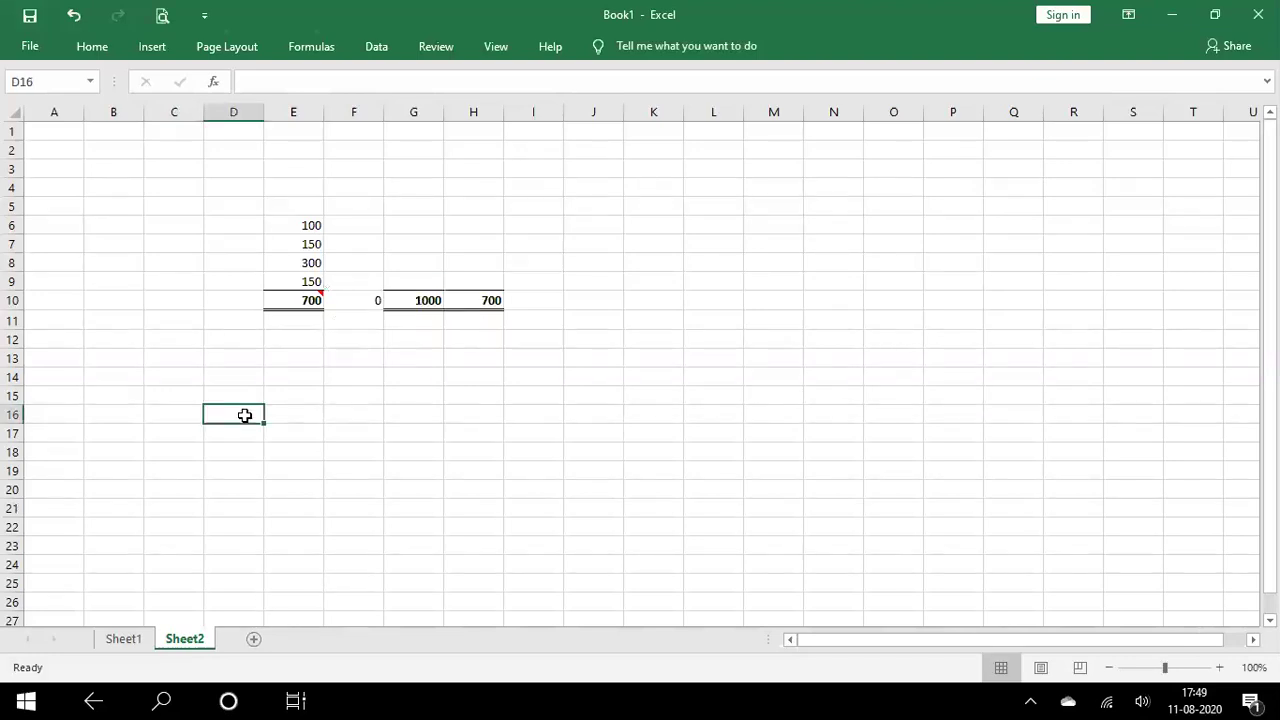
# Copy E10 and paste only its comment onto E6 using Paste Special.
pyautogui.click(305, 300)
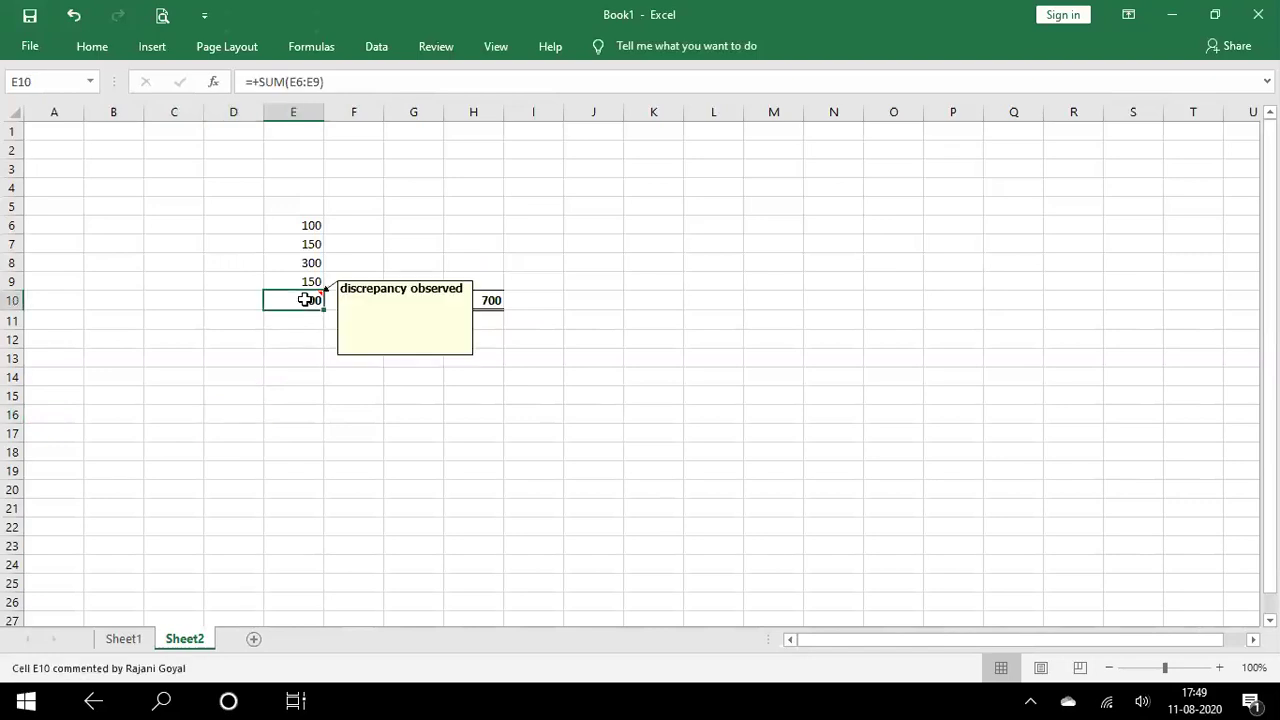
pyautogui.rightClick(305, 300)
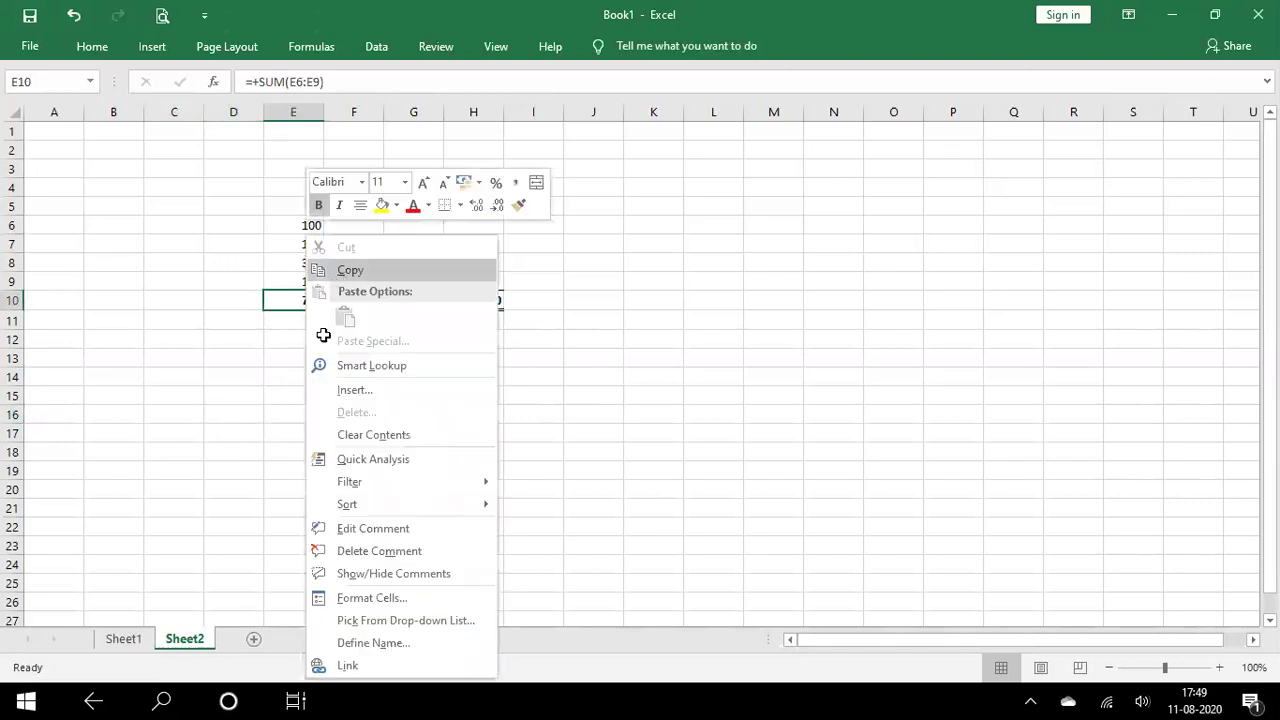
pyautogui.click(347, 270)
pyautogui.click(297, 219)
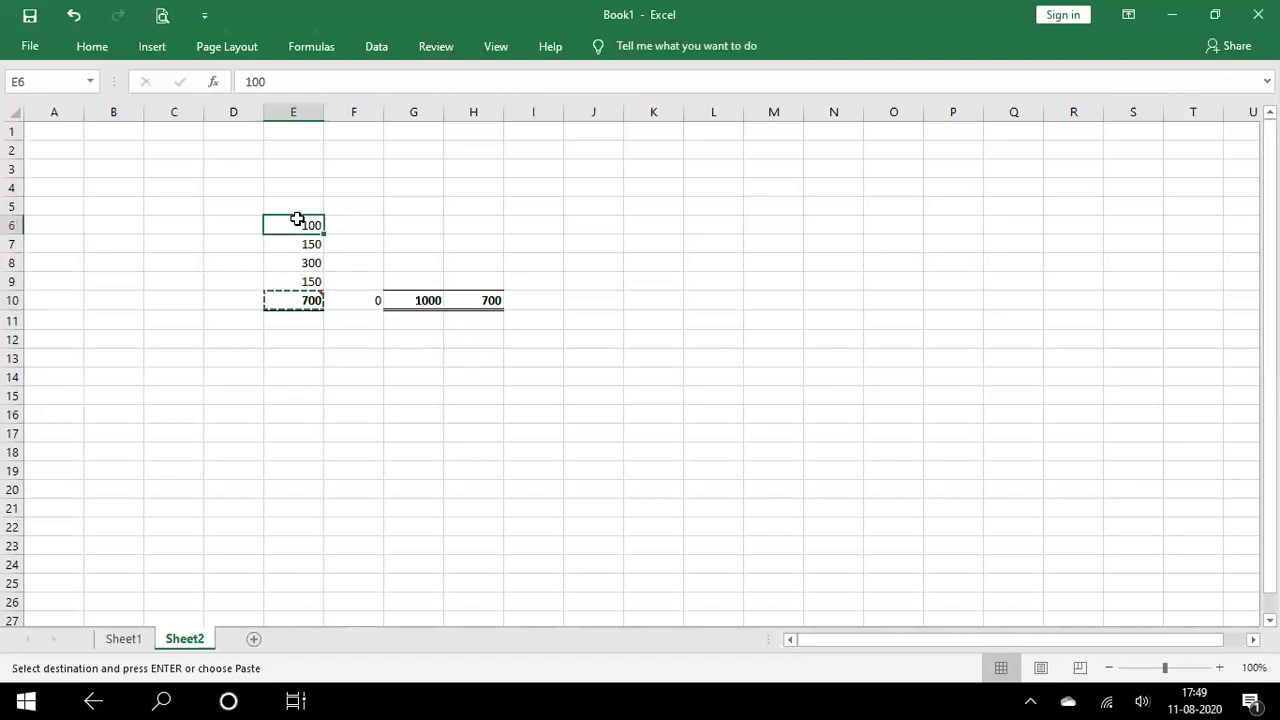
pyautogui.rightClick(297, 219)
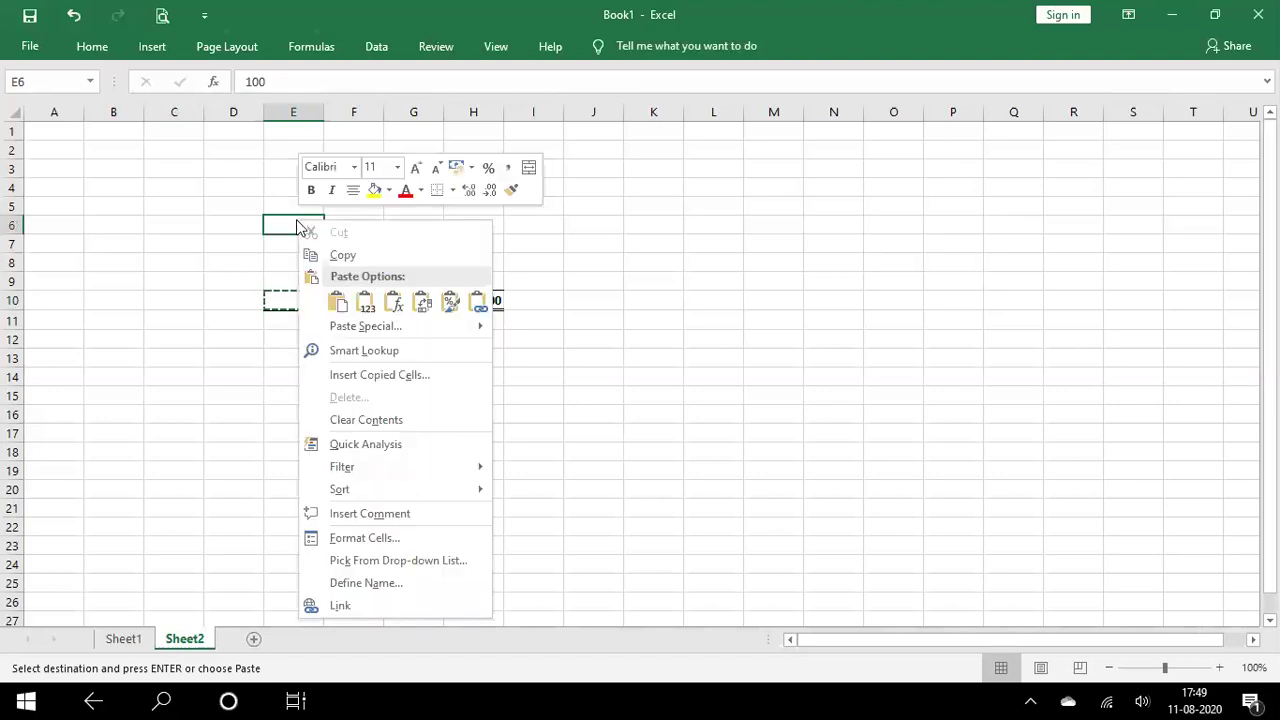
pyautogui.click(347, 328)
pyautogui.click(214, 288)
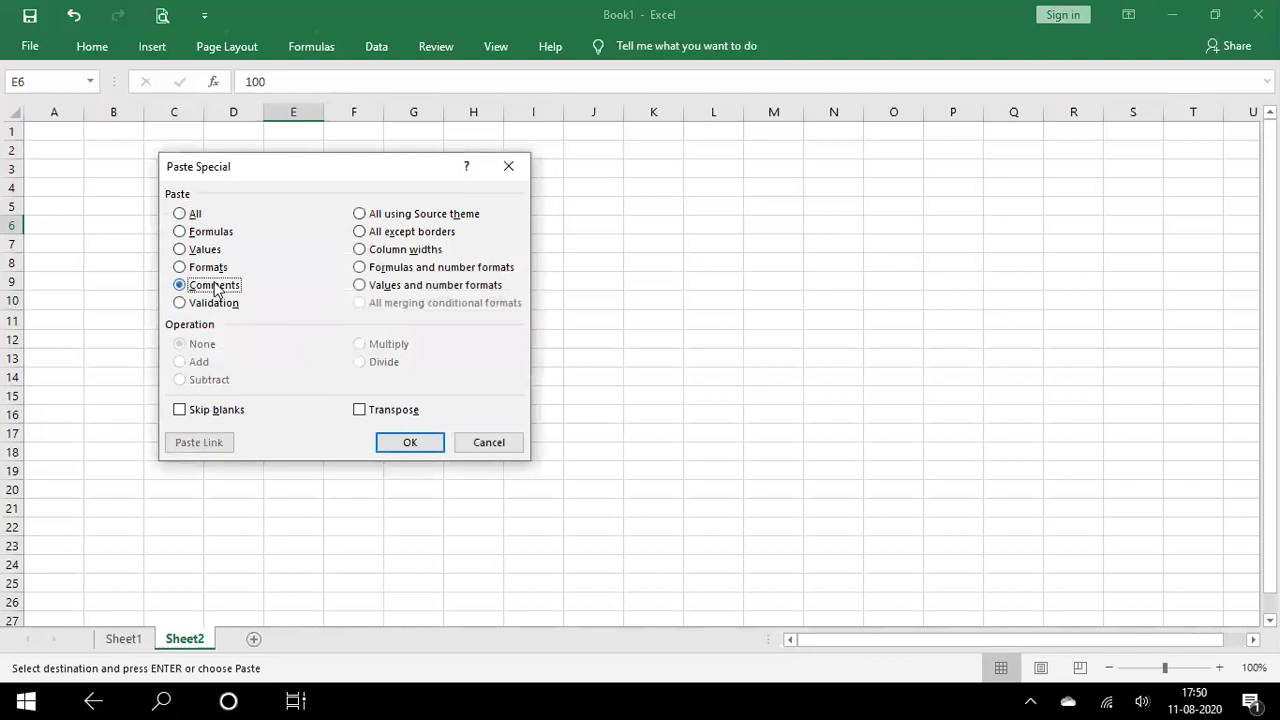
pyautogui.click(409, 449)
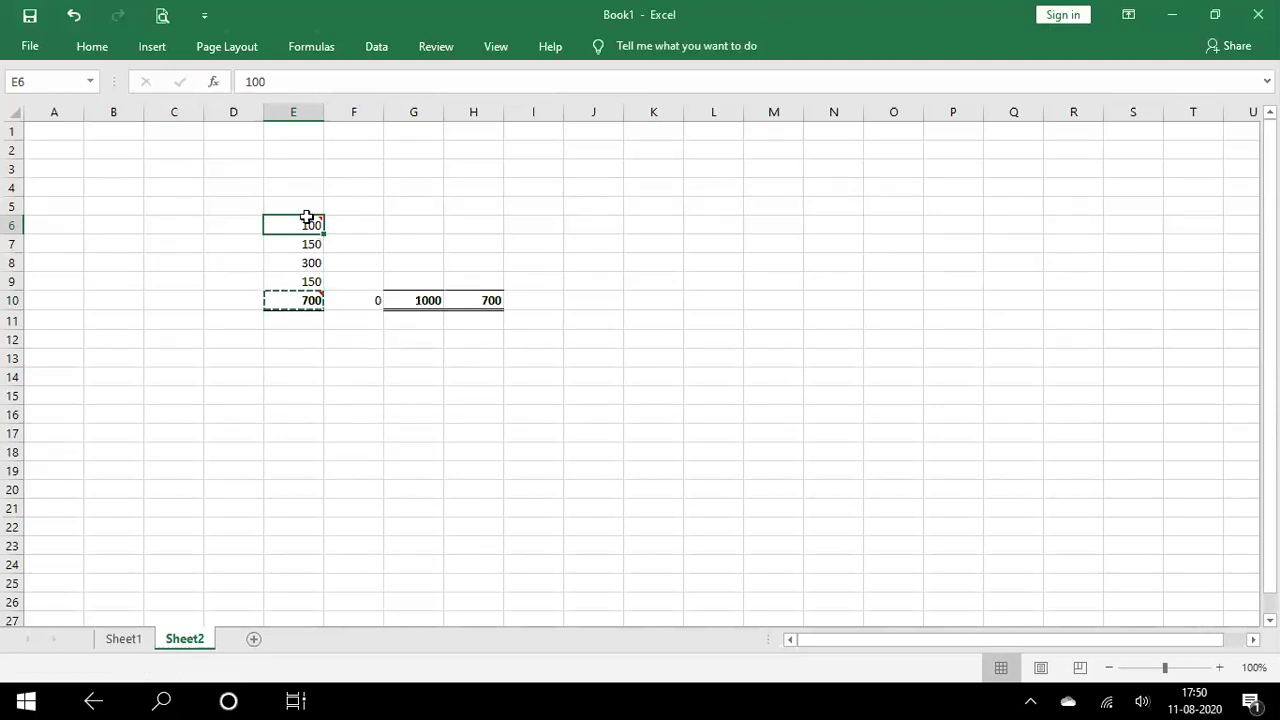
pyautogui.moveTo(306, 216)
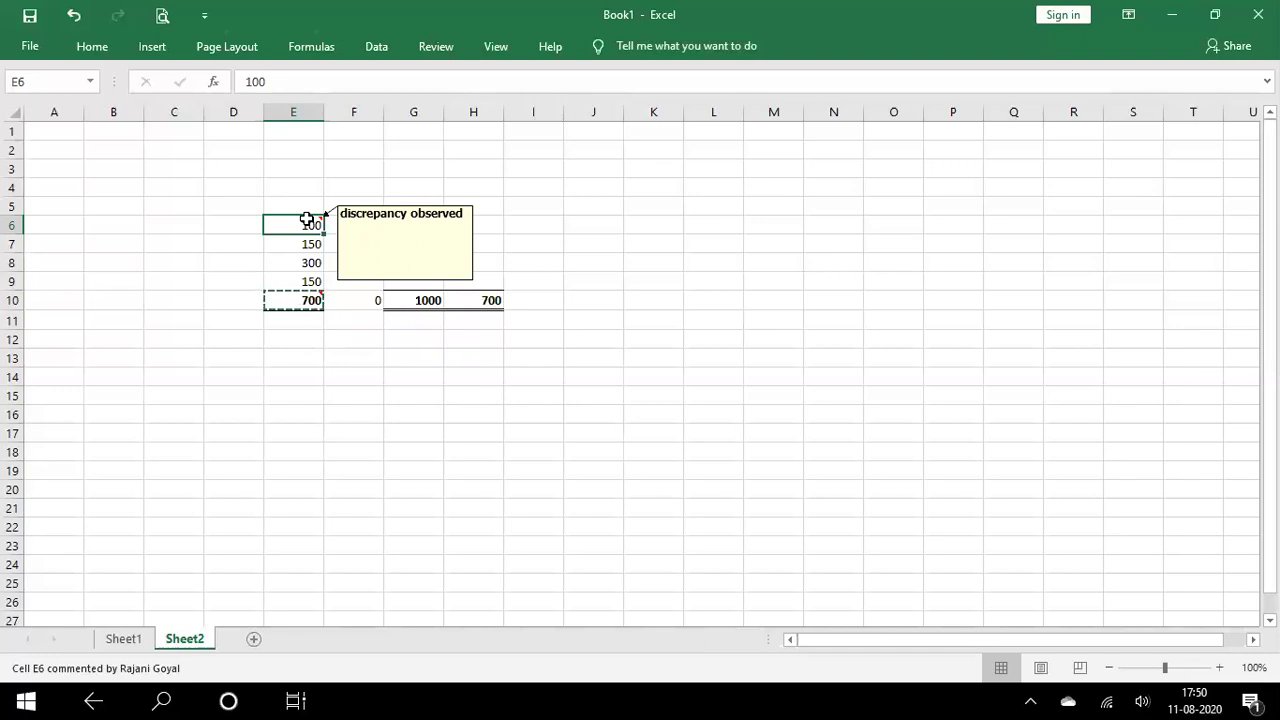
# Copy E10 and paste it in full onto D6, including its formula, formatting and comment.
pyautogui.click(289, 298)
pyautogui.hotkey('ctrl', 'c')
pyautogui.click(223, 223)
pyautogui.hotkey('ctrl', 'alt', 'v')
pyautogui.press('c')
pyautogui.press('Return')
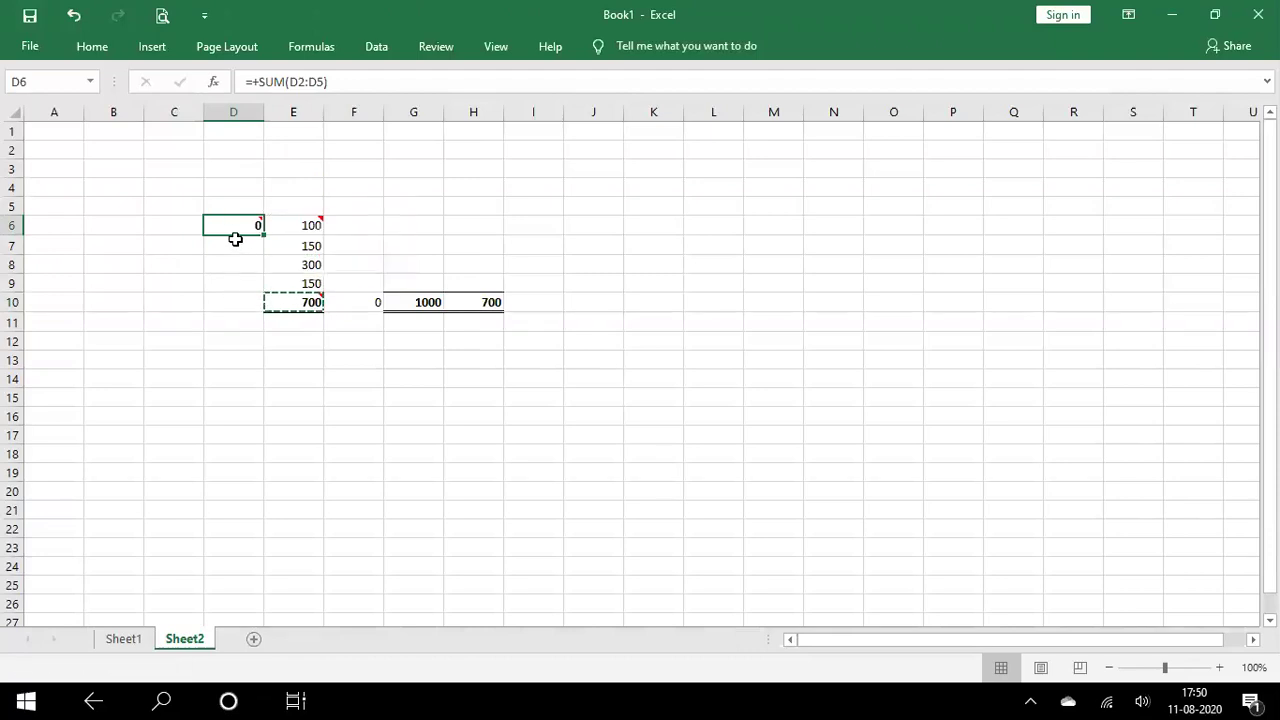
pyautogui.click(182, 263)
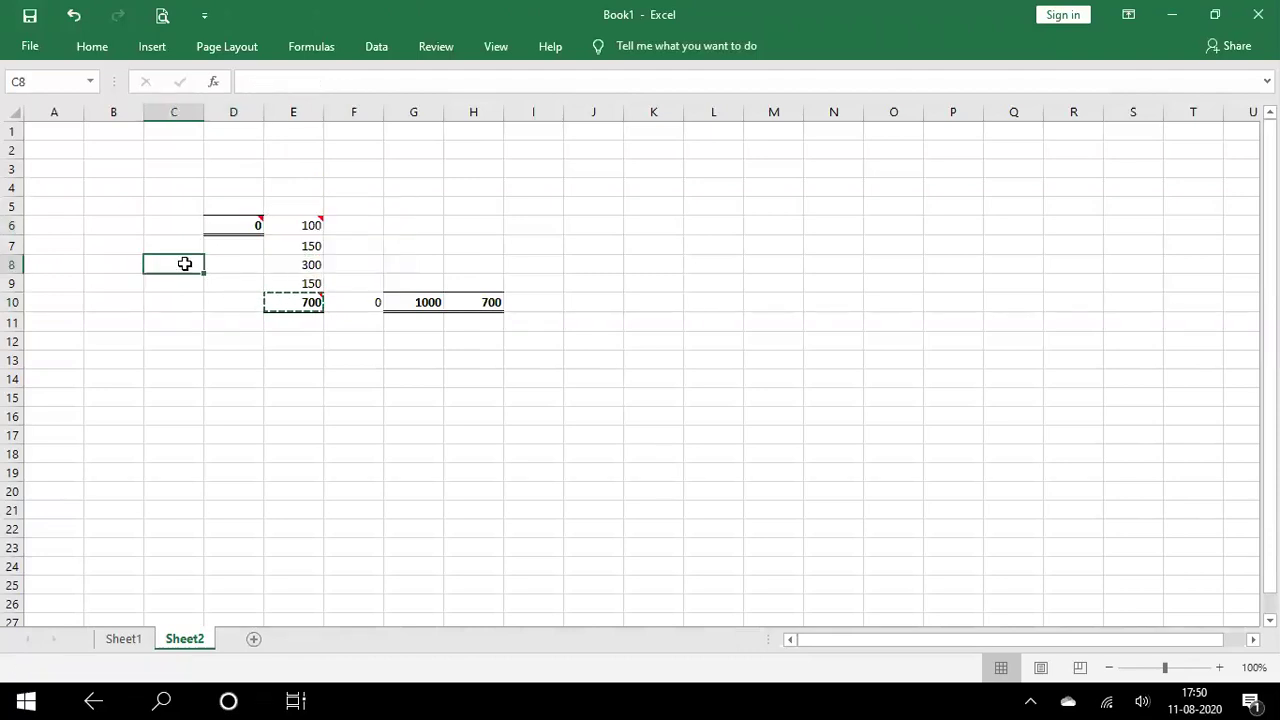